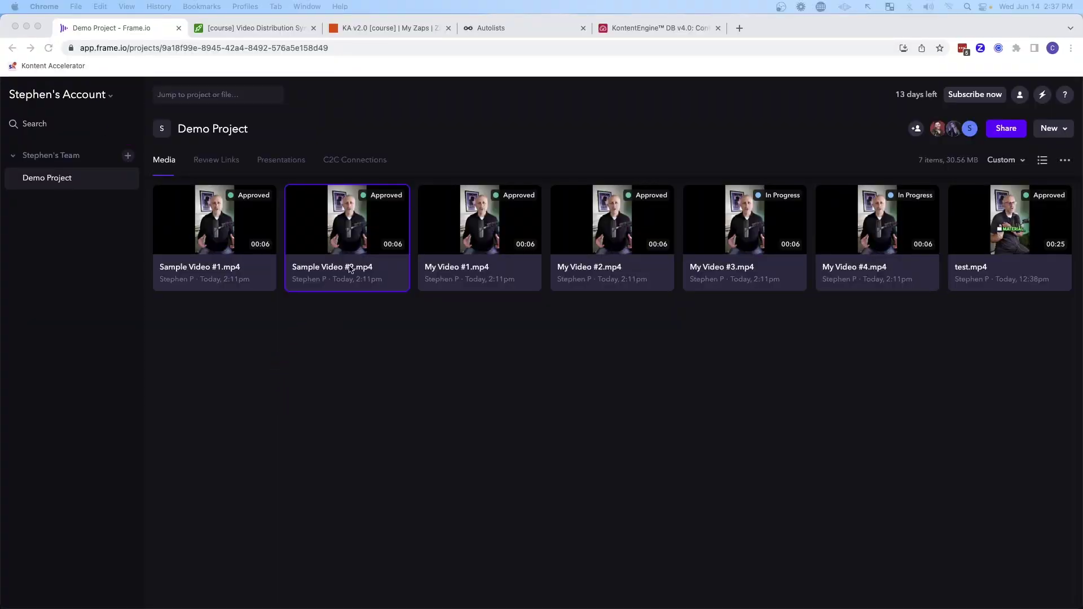
Step: Open the approved Sample Video #2.mp4 in the player and start an annotation
{"action": "left_click", "coordinate": [364, 254]}
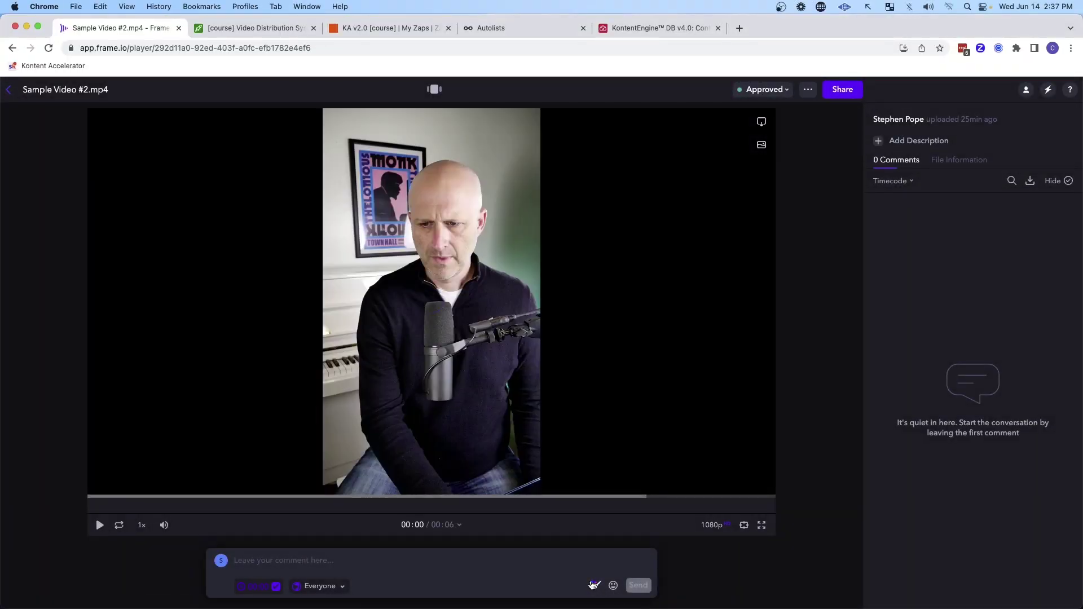
{"action": "left_click", "coordinate": [593, 585]}
{"action": "left_click", "coordinate": [256, 28]}
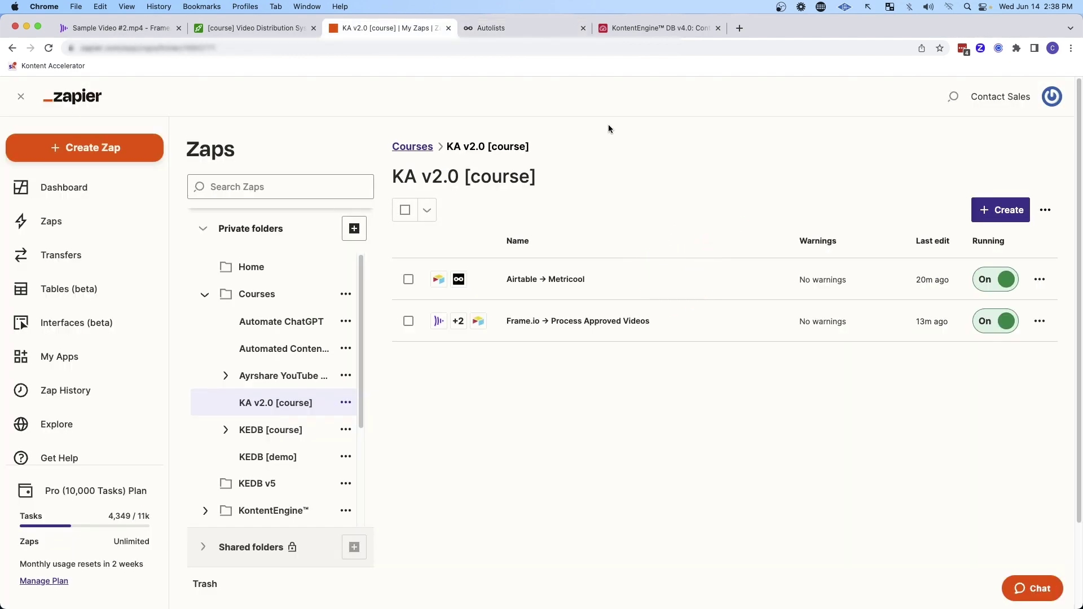
Step: Switch from Zapier to the KontentEngine DB v4.0 base's Media view
{"action": "left_click", "coordinate": [630, 28]}
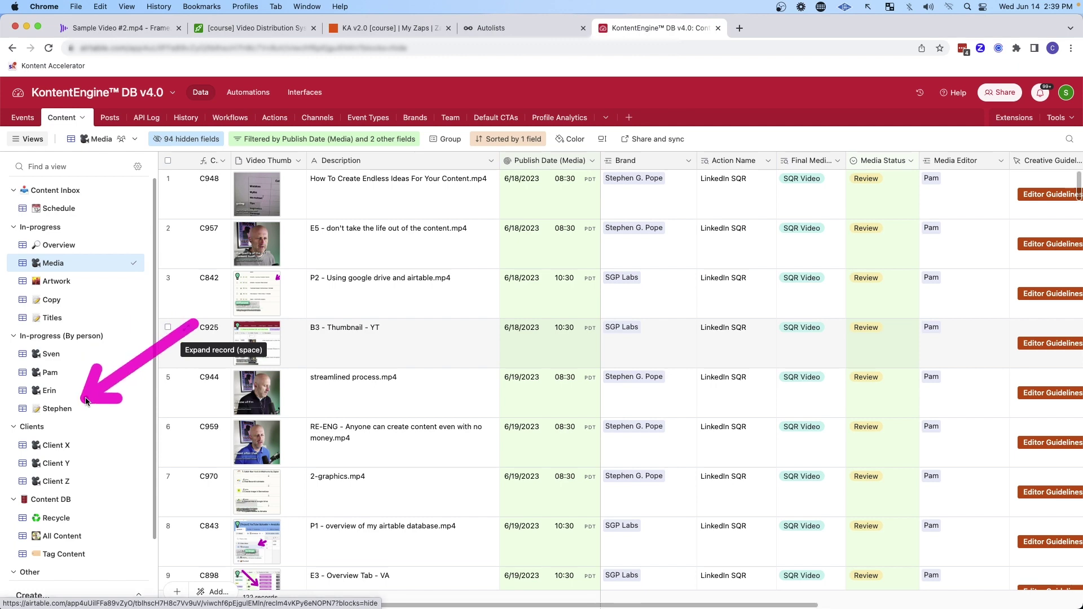
Step: Browse the Media records and the Vertical Video Distribution autolist, then scroll the base again
{"action": "scroll", "coordinate": [423, 265], "scroll_direction": "down", "scroll_amount": 3}
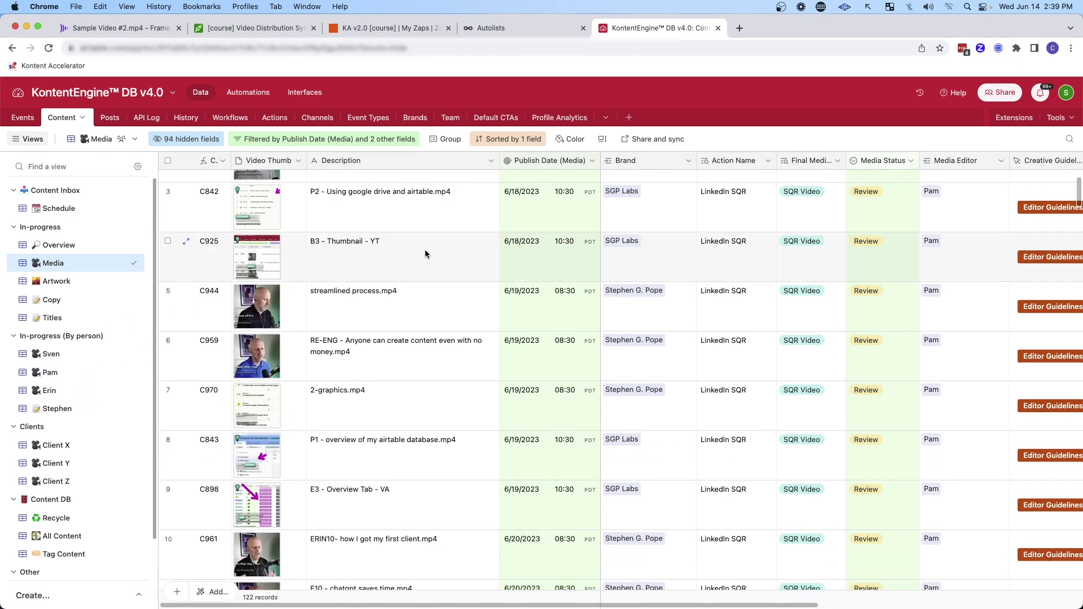
{"action": "left_click", "coordinate": [486, 29]}
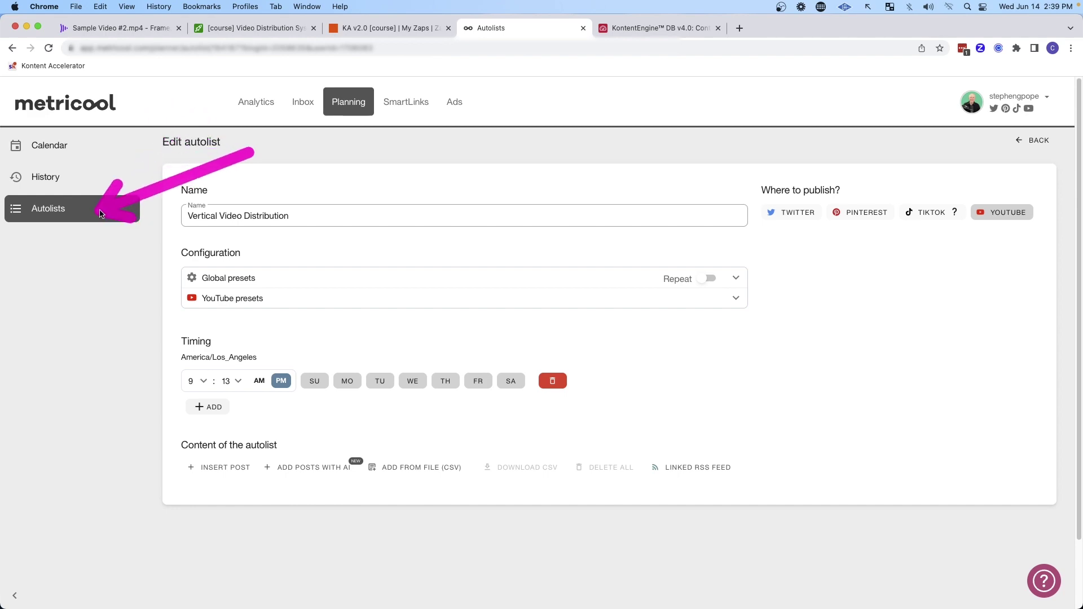
{"action": "key", "text": "ctrl+Tab"}
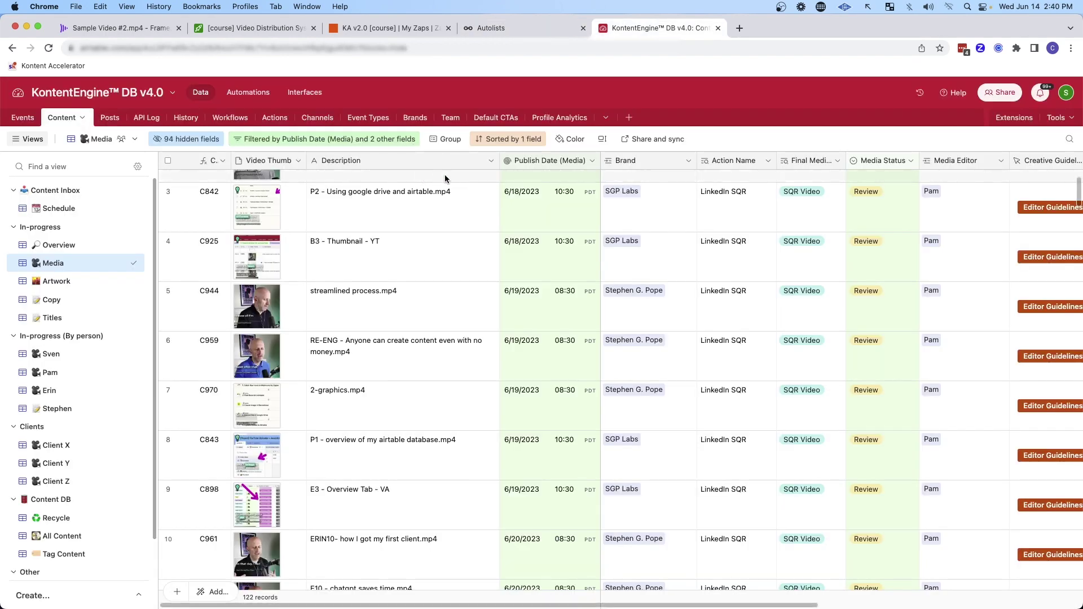
{"action": "scroll", "coordinate": [423, 213], "scroll_direction": "down", "scroll_amount": 5}
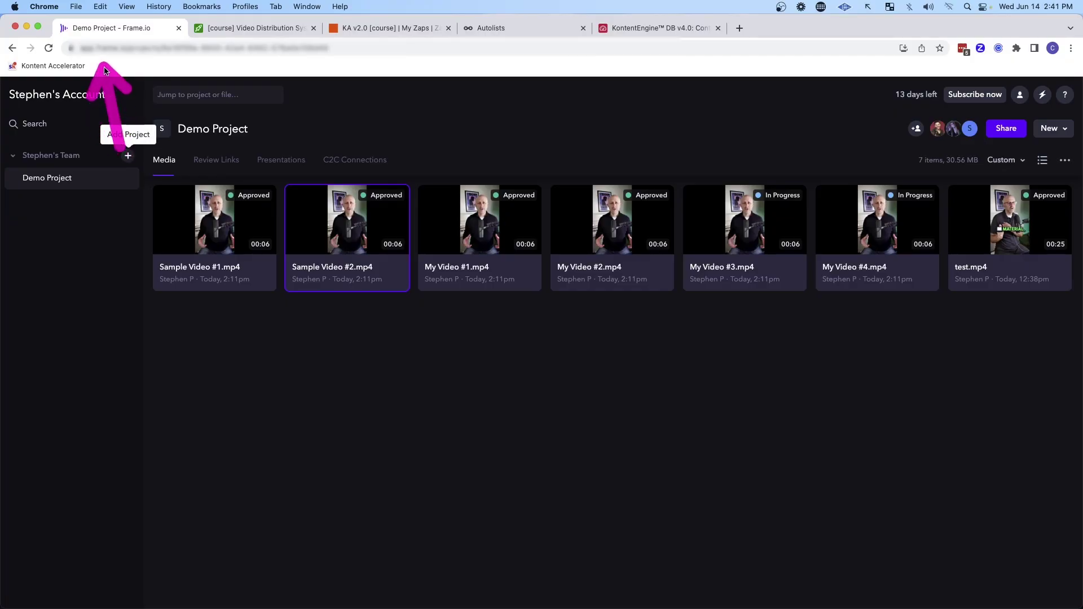
Step: Upload three copies of Sample Video.mp4 into the Demo Project
{"action": "mouse_move", "coordinate": [363, 459]}
{"action": "left_mouse_down"}
{"action": "mouse_move", "coordinate": [416, 334]}
{"action": "mouse_move", "coordinate": [720, 338]}
{"action": "left_mouse_up"}
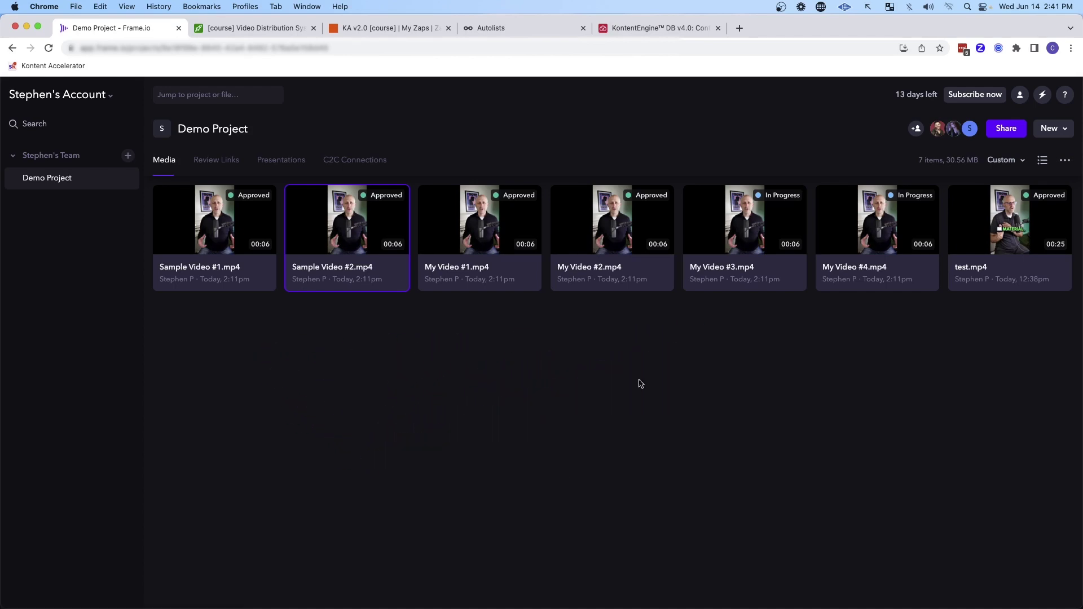
{"action": "mouse_move", "coordinate": [1010, 226]}
{"action": "left_mouse_down"}
{"action": "mouse_move", "coordinate": [460, 351]}
{"action": "mouse_move", "coordinate": [573, 326]}
{"action": "left_mouse_up"}
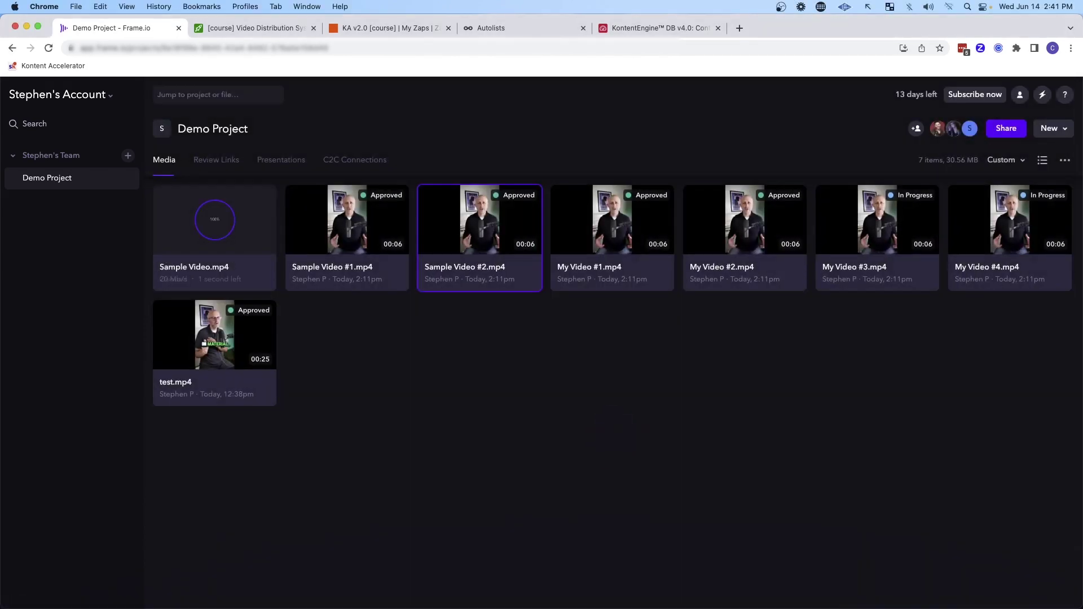
{"action": "left_click_drag", "start_coordinate": [1010, 265], "coordinate": [445, 404]}
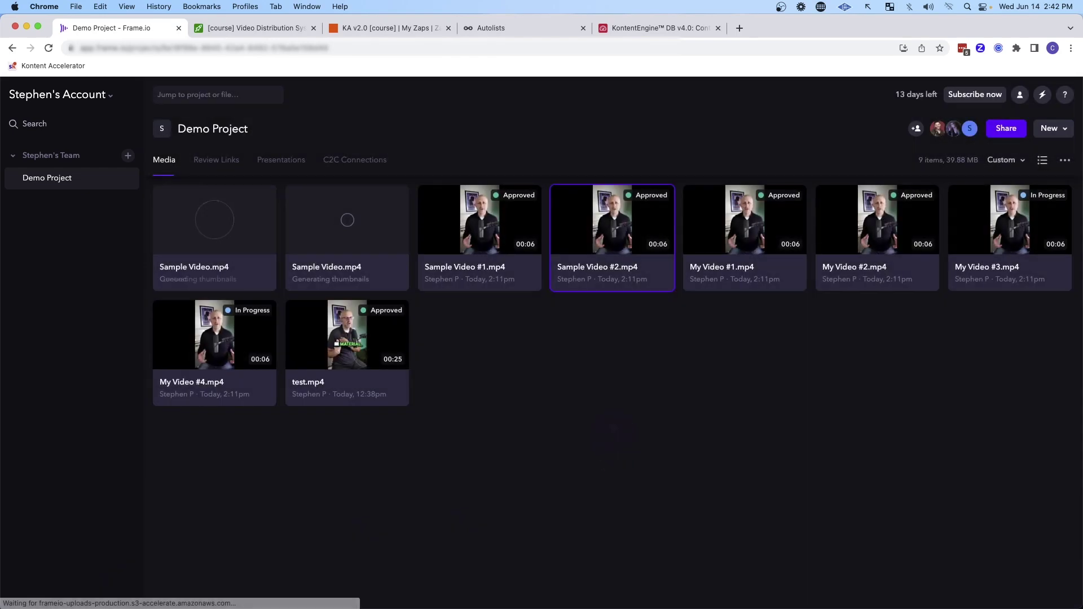
{"action": "left_click_drag", "start_coordinate": [578, 477], "coordinate": [469, 420]}
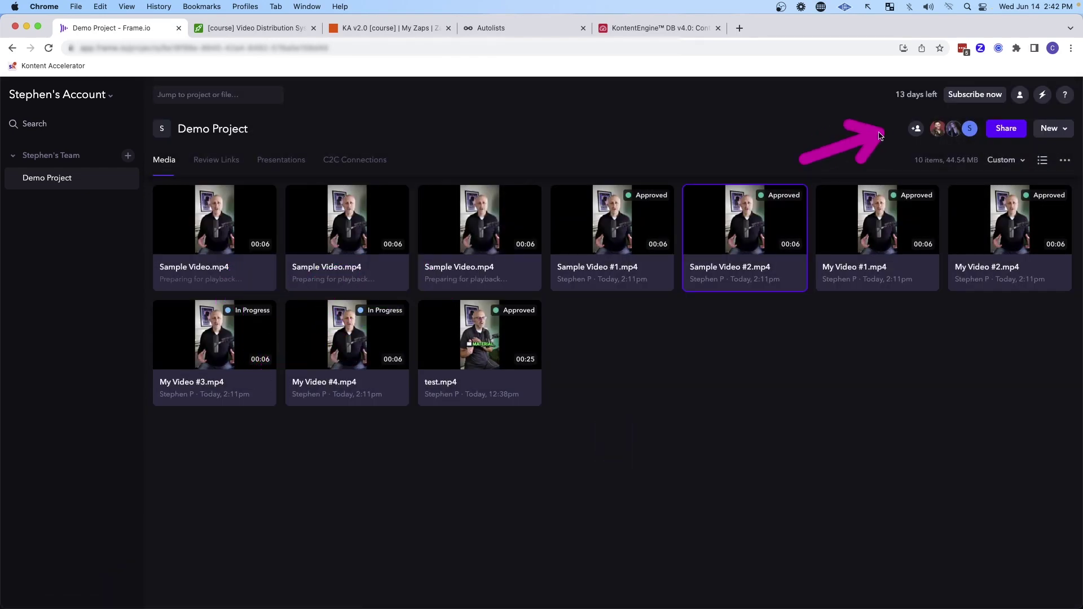
Step: Upload Edited Video.mp4 and stack it as version 2 of a Sample Video.mp4
{"action": "left_click", "coordinate": [916, 128]}
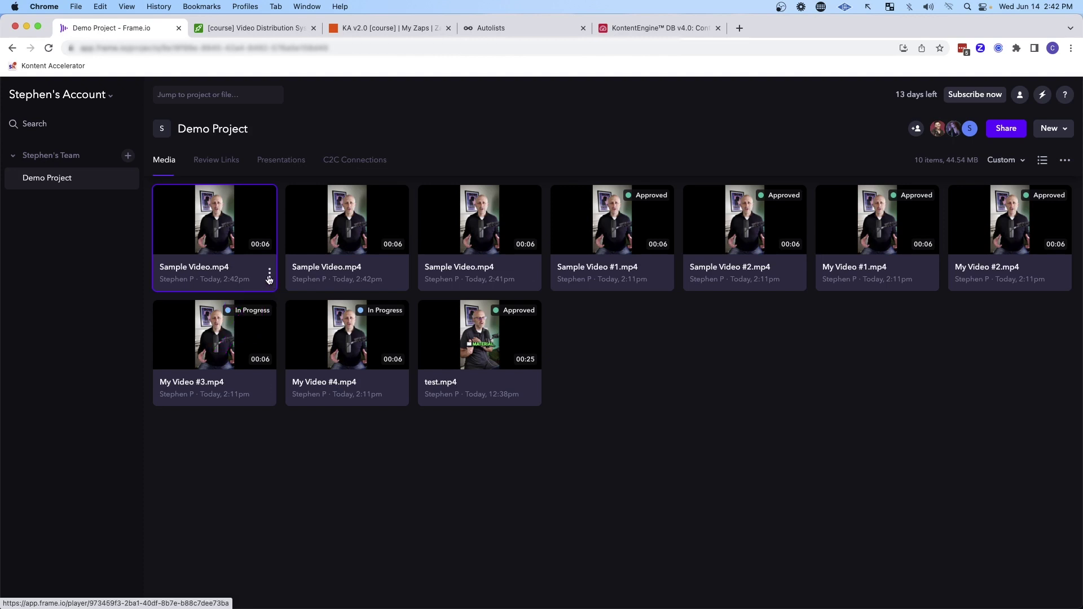
{"action": "left_click", "coordinate": [269, 273]}
{"action": "mouse_move", "coordinate": [331, 460]}
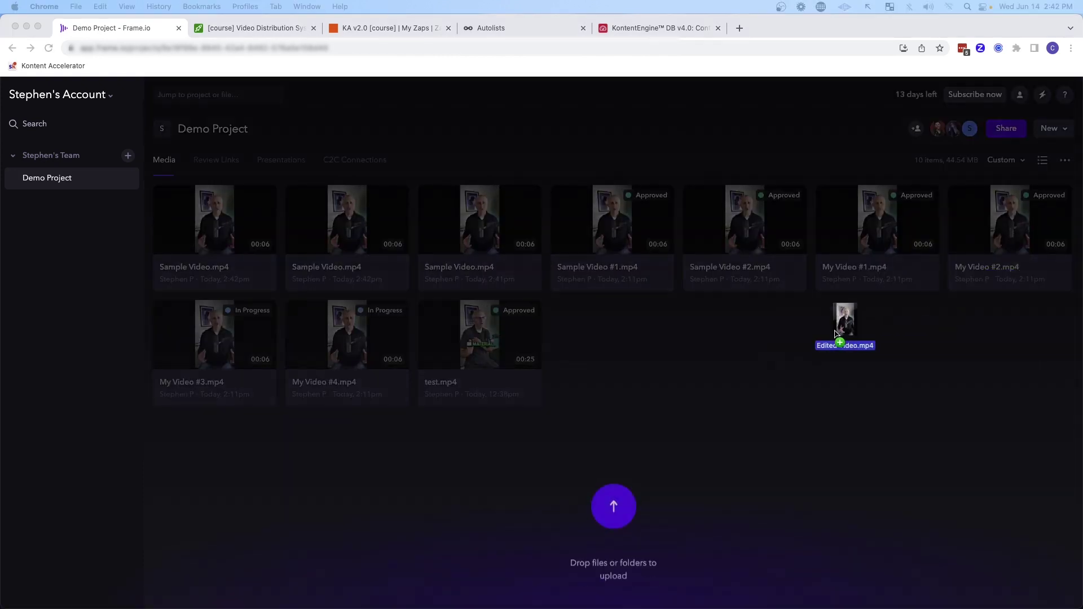
{"action": "mouse_move", "coordinate": [846, 329]}
{"action": "left_mouse_down"}
{"action": "mouse_move", "coordinate": [658, 374]}
{"action": "mouse_move", "coordinate": [665, 371]}
{"action": "left_mouse_up"}
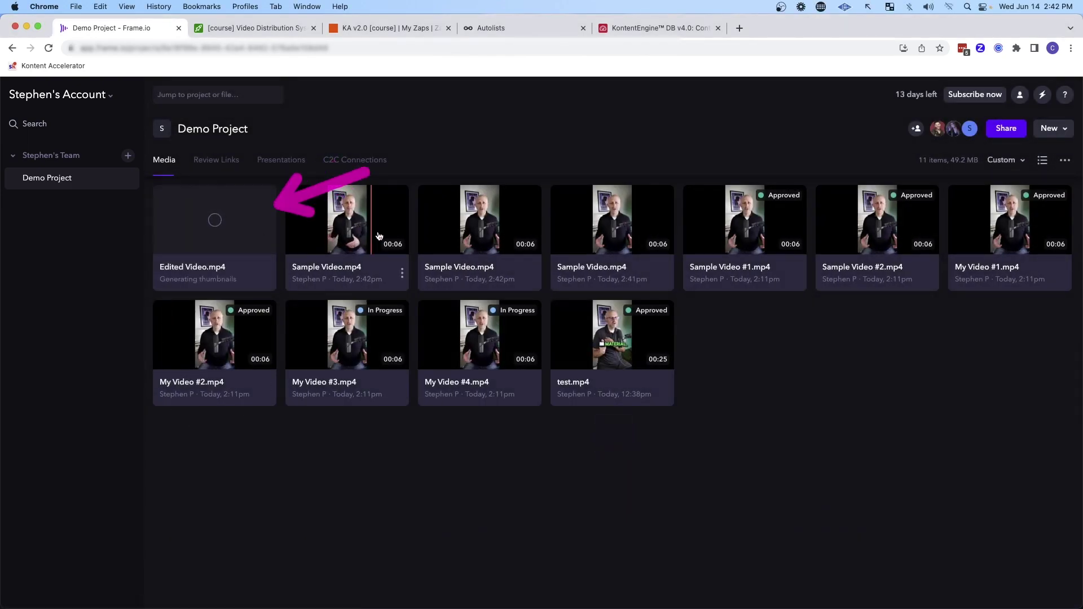
{"action": "left_click_drag", "start_coordinate": [207, 233], "coordinate": [312, 213]}
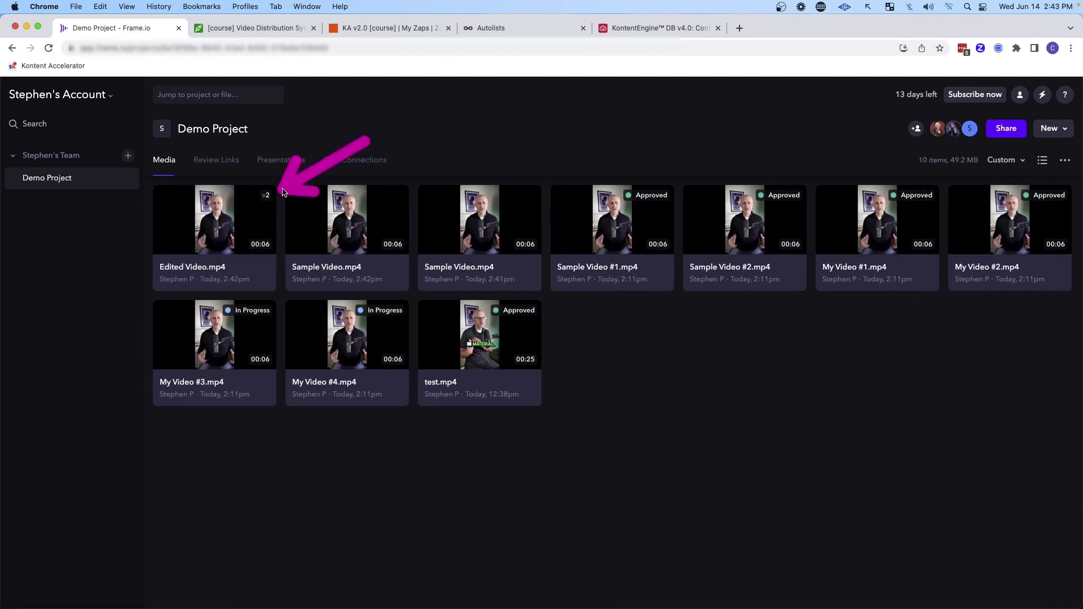
Step: Open Edited Video.mp4, pause at 00:01, and post a comment with a drawing on the frame
{"action": "left_click", "coordinate": [221, 231]}
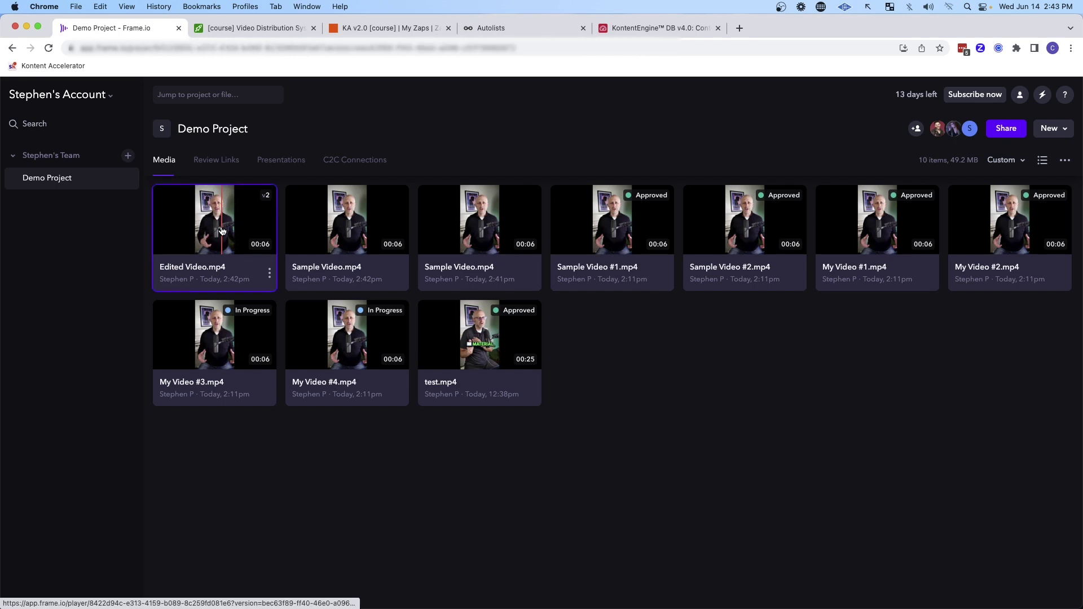
{"action": "double_click", "coordinate": [222, 232]}
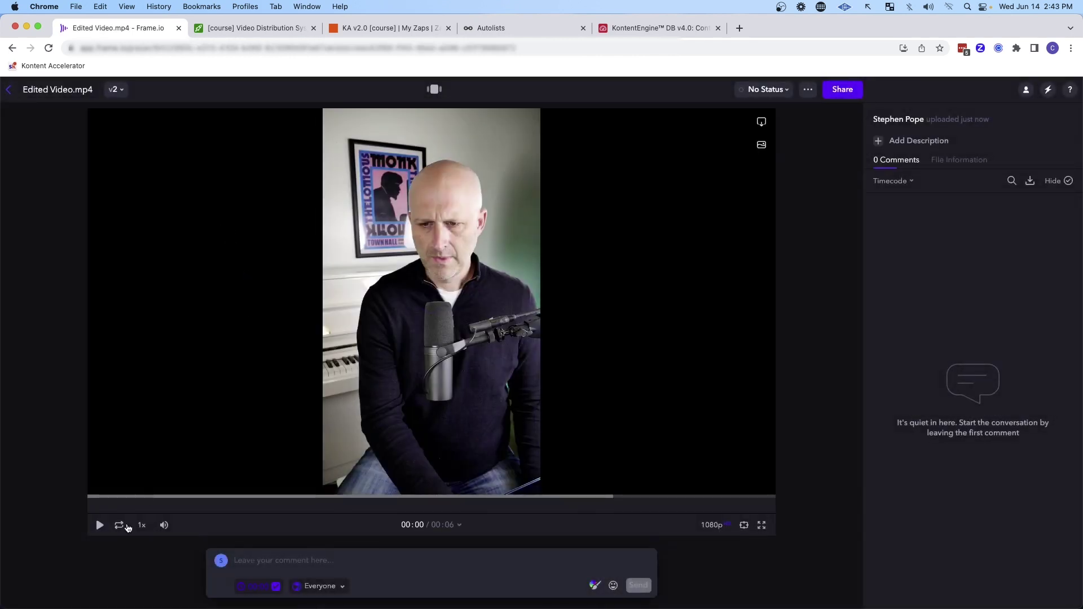
{"action": "left_click", "coordinate": [100, 525]}
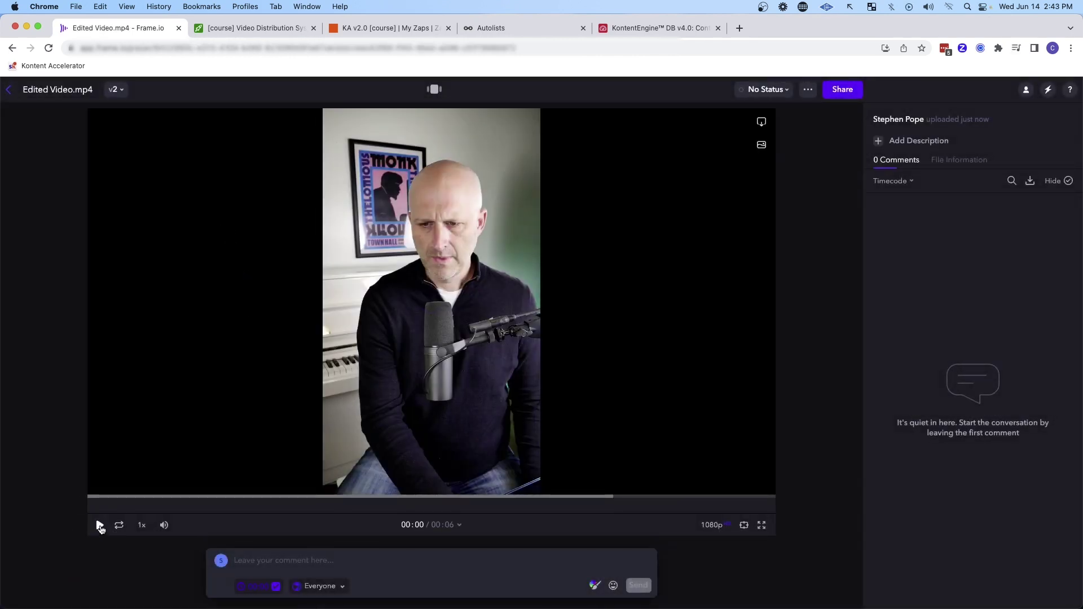
{"action": "left_click", "coordinate": [100, 525]}
{"action": "left_click", "coordinate": [595, 585]}
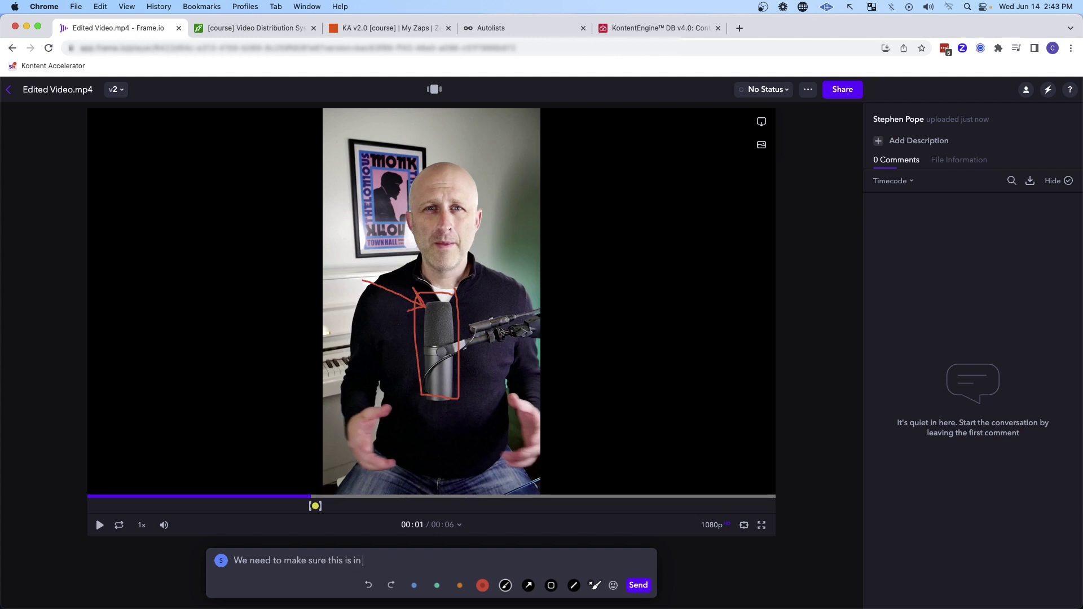
{"action": "type", "text": "s"}
{"action": "left_click", "coordinate": [638, 585]}
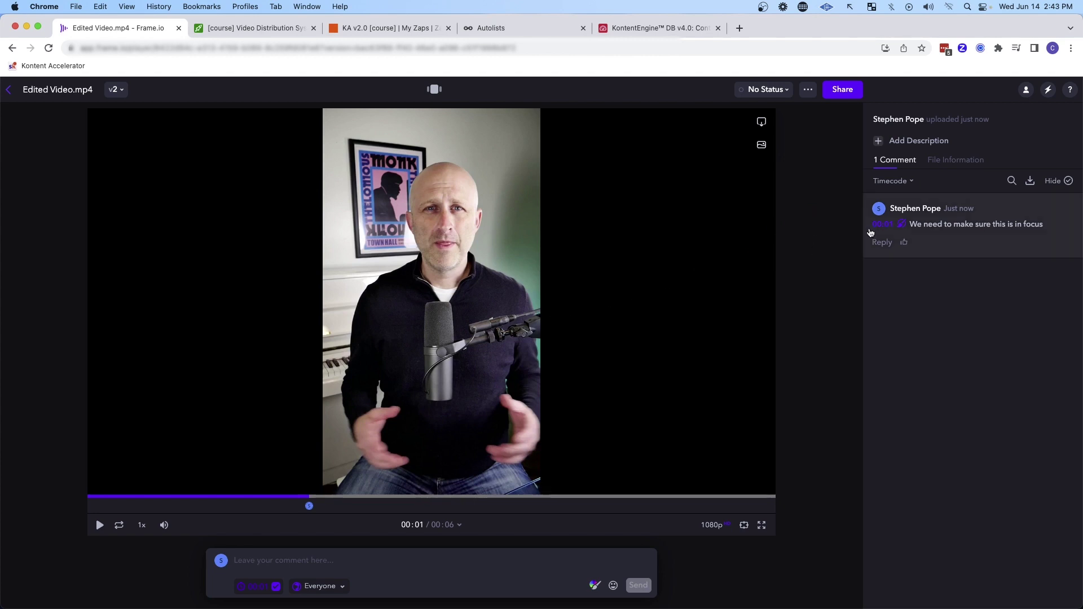
{"action": "left_click", "coordinate": [931, 215]}
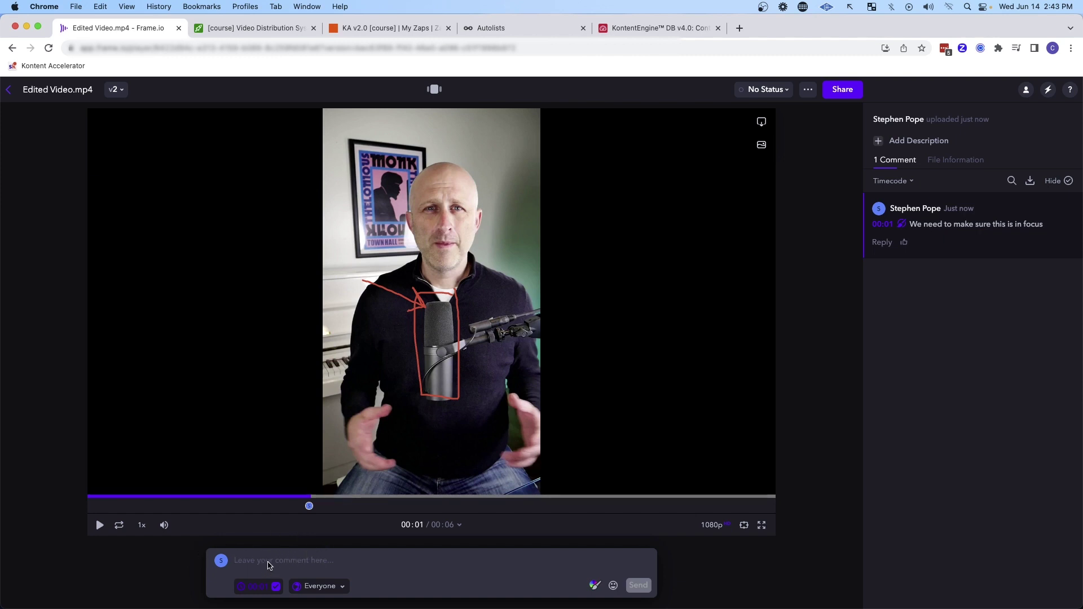
Step: Post a 00:01–00:02 range comment about removing that section and set status to In Progress
{"action": "type", "text": "Lets remove this section of the video"}
{"action": "left_click_drag", "start_coordinate": [319, 506], "coordinate": [357, 506]}
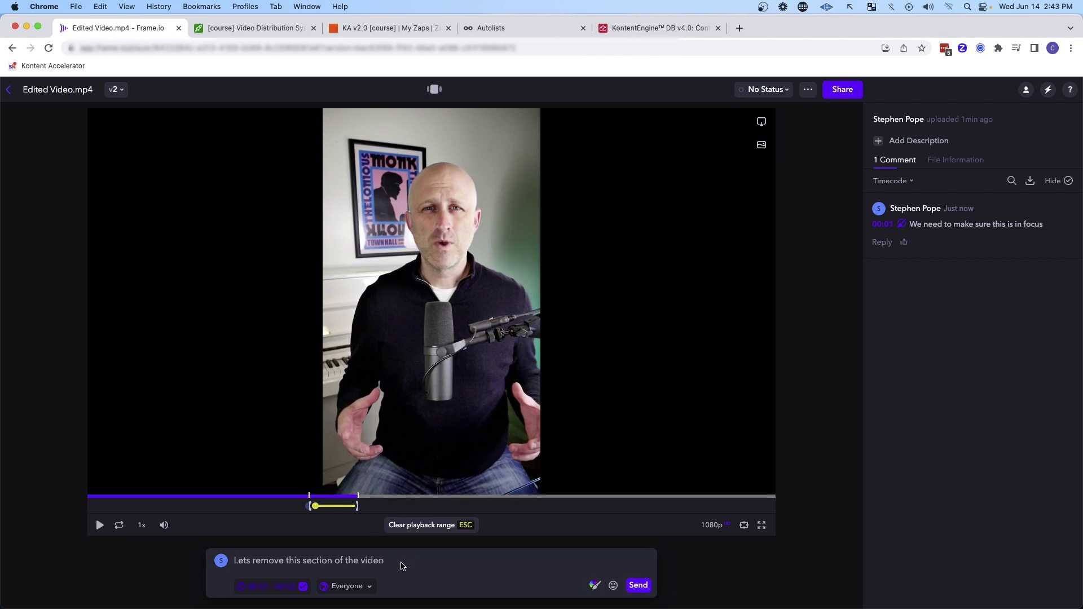
{"action": "left_click", "coordinate": [638, 585]}
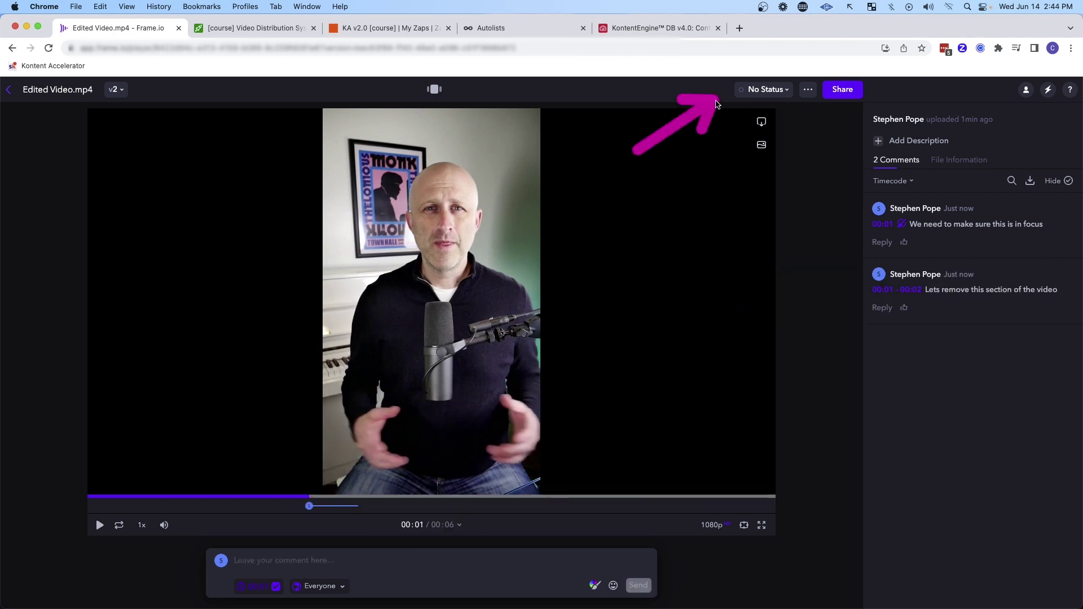
{"action": "left_click", "coordinate": [765, 90]}
{"action": "left_click", "coordinate": [752, 133]}
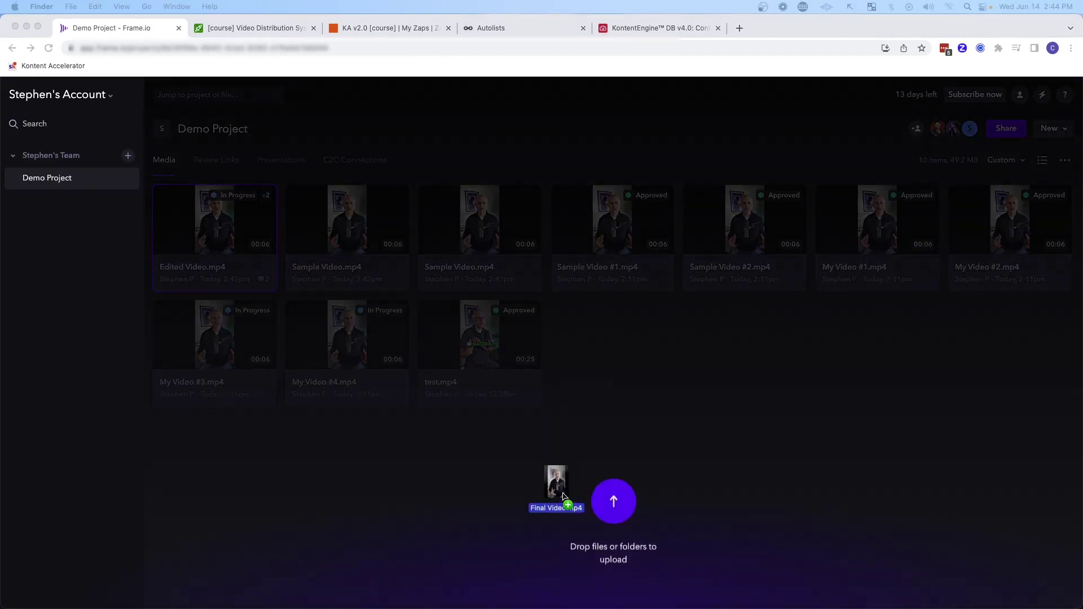
Step: Upload Final Video.mp4, stack it as version 3 of Edited Video.mp4, and open it
{"action": "left_click_drag", "start_coordinate": [556, 496], "coordinate": [387, 473]}
{"action": "left_click_drag", "start_coordinate": [208, 241], "coordinate": [317, 230]}
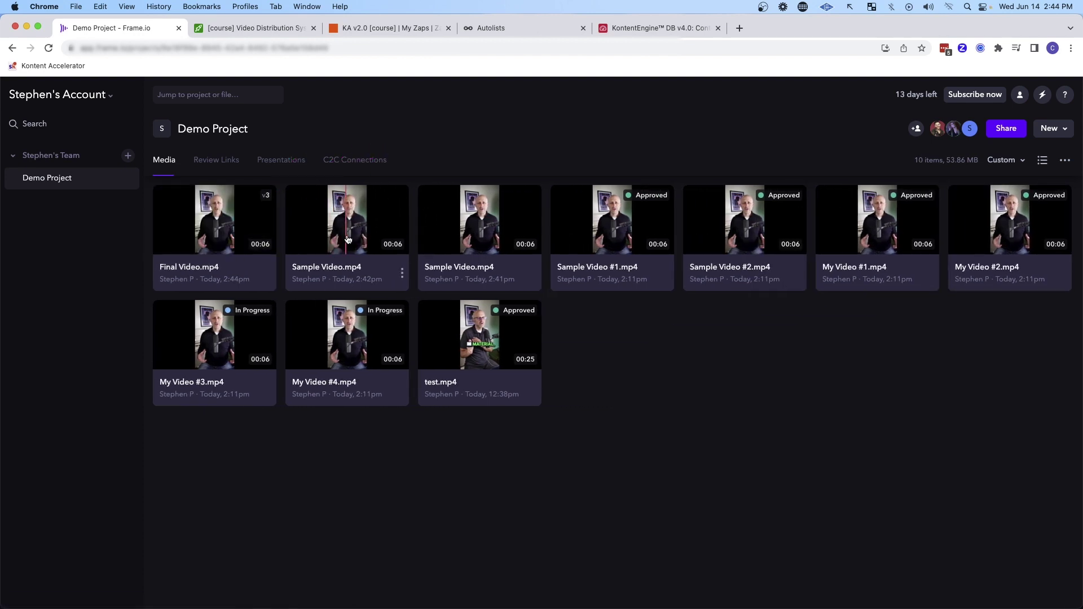
{"action": "left_click", "coordinate": [225, 227]}
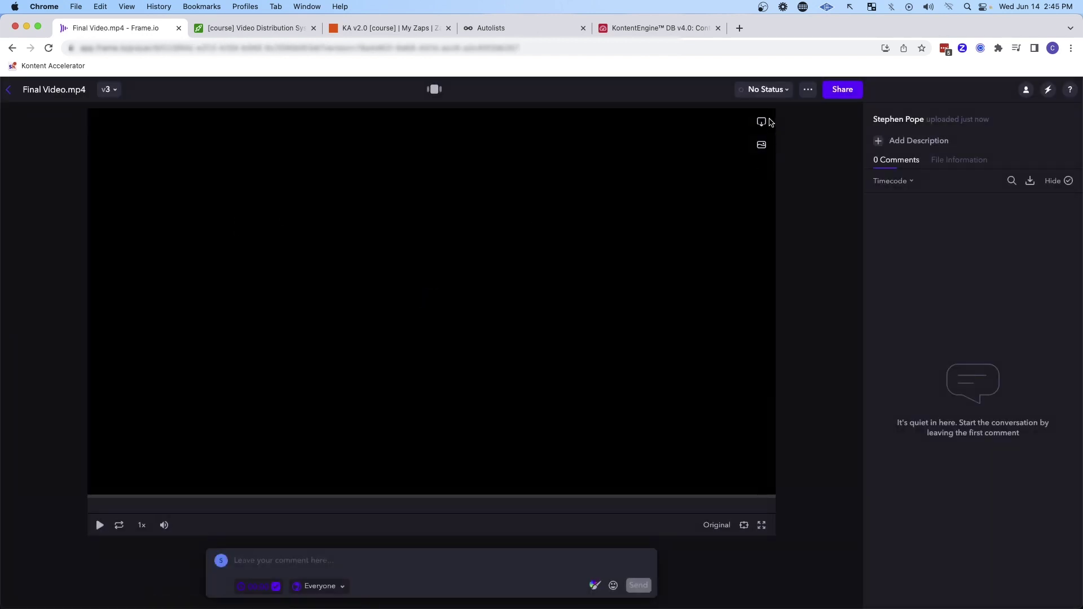
{"action": "left_click", "coordinate": [754, 90]}
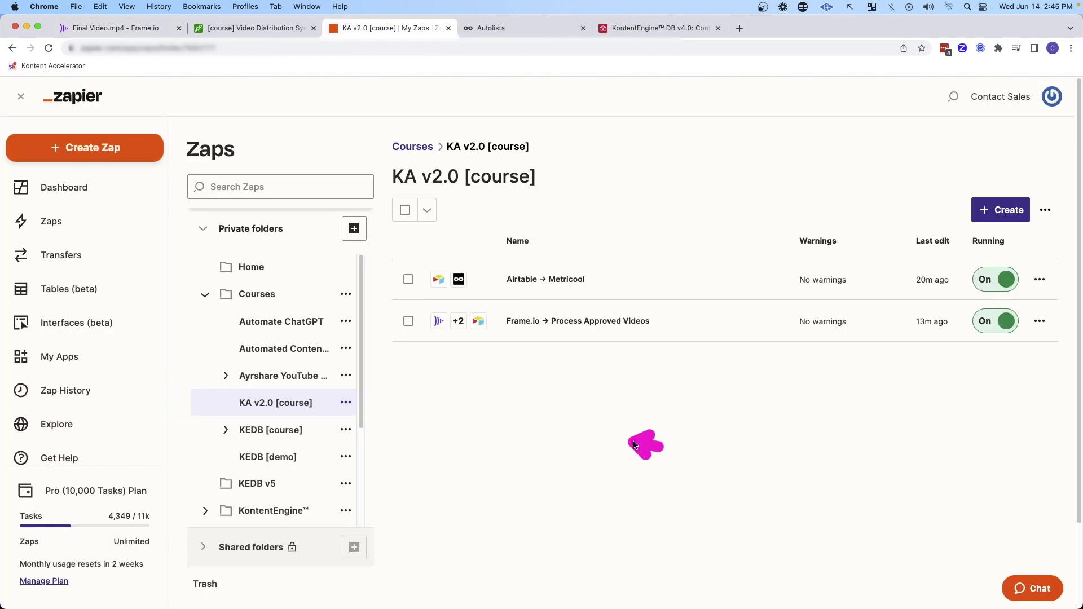
Step: Enter 'This is the video description' in Final Video.mp4's Description / Copy cell in Content Inbox
{"action": "left_click", "coordinate": [259, 30]}
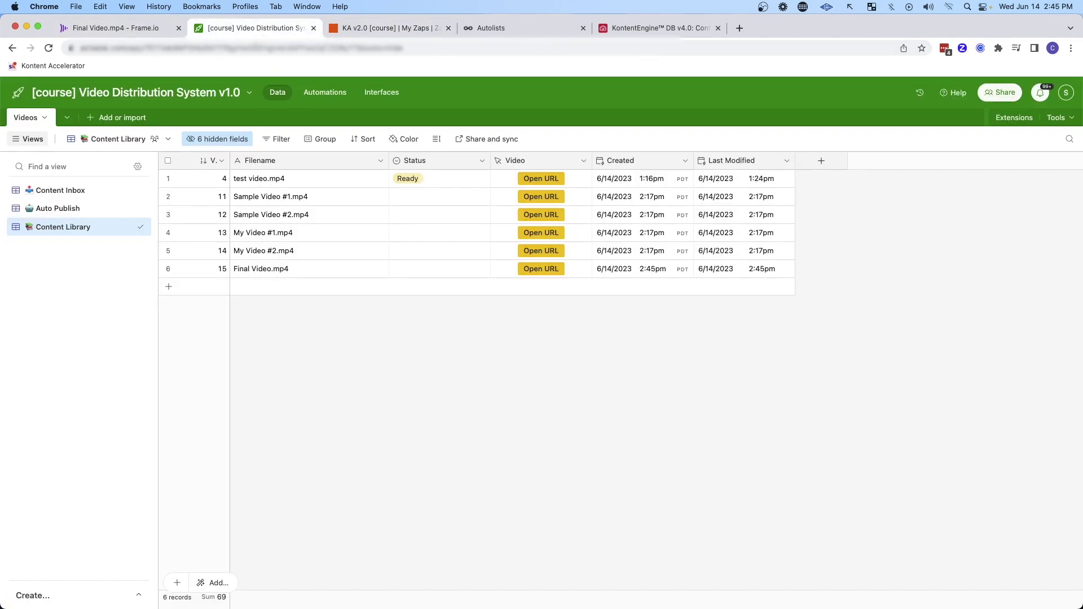
{"action": "left_click", "coordinate": [63, 190]}
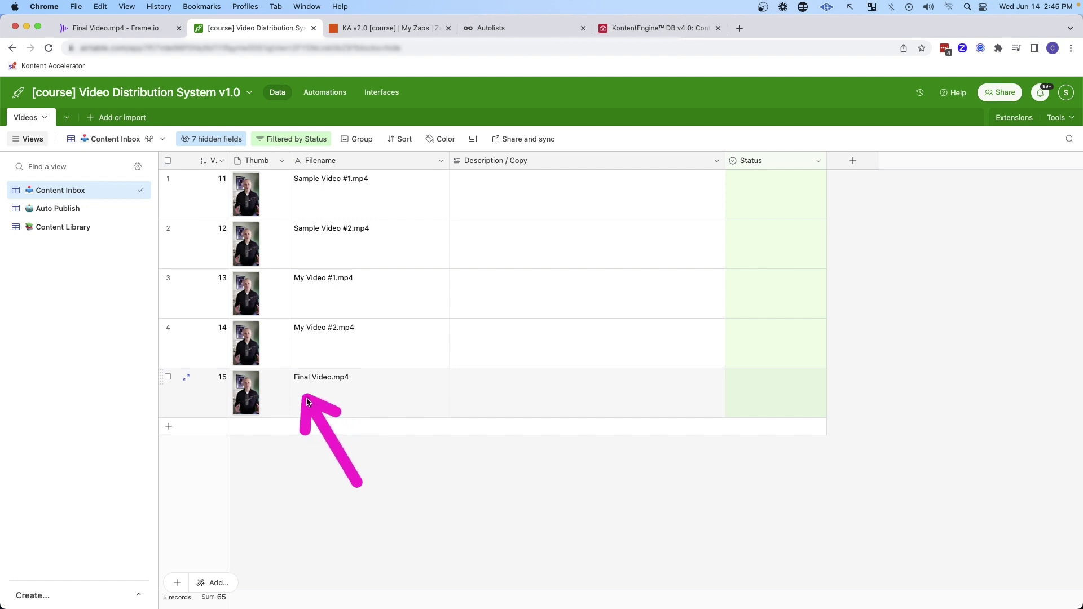
{"action": "double_click", "coordinate": [482, 387]}
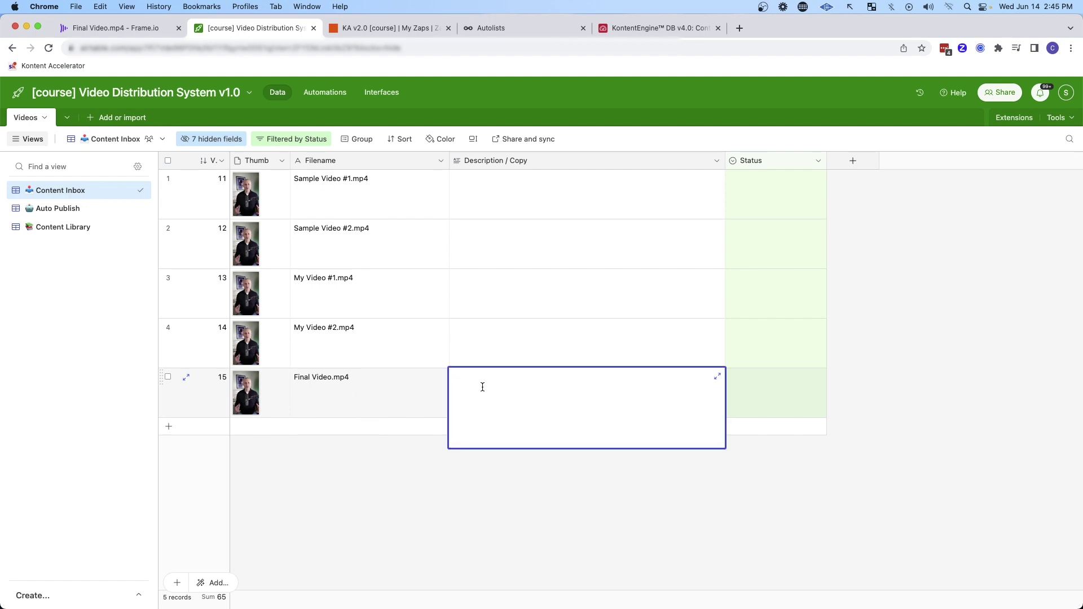
{"action": "type", "text": "This is the video description"}
{"action": "key", "text": "Escape"}
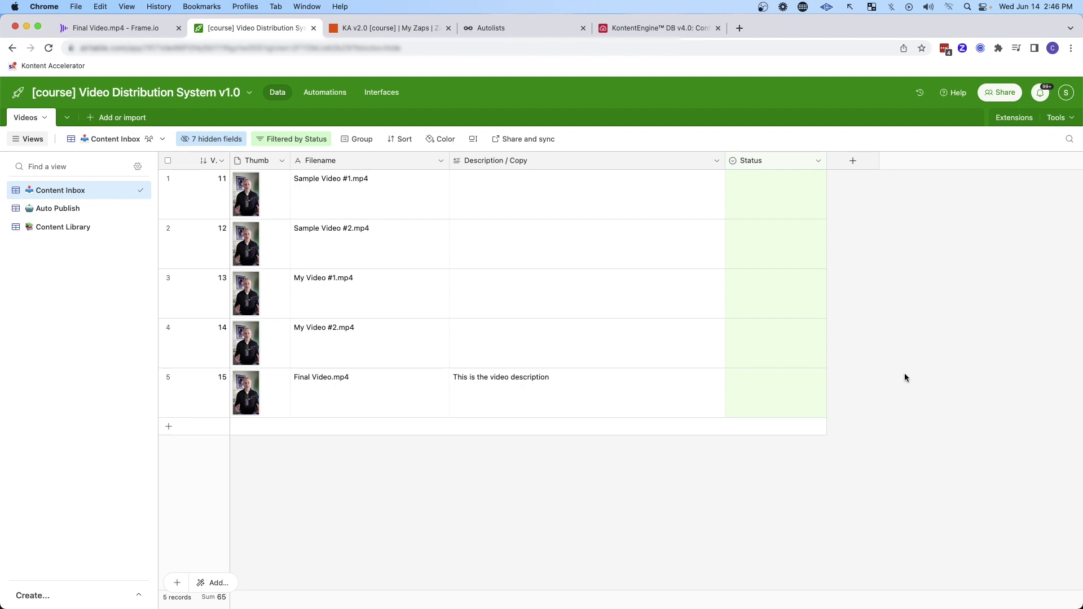
{"action": "left_click", "coordinate": [776, 403]}
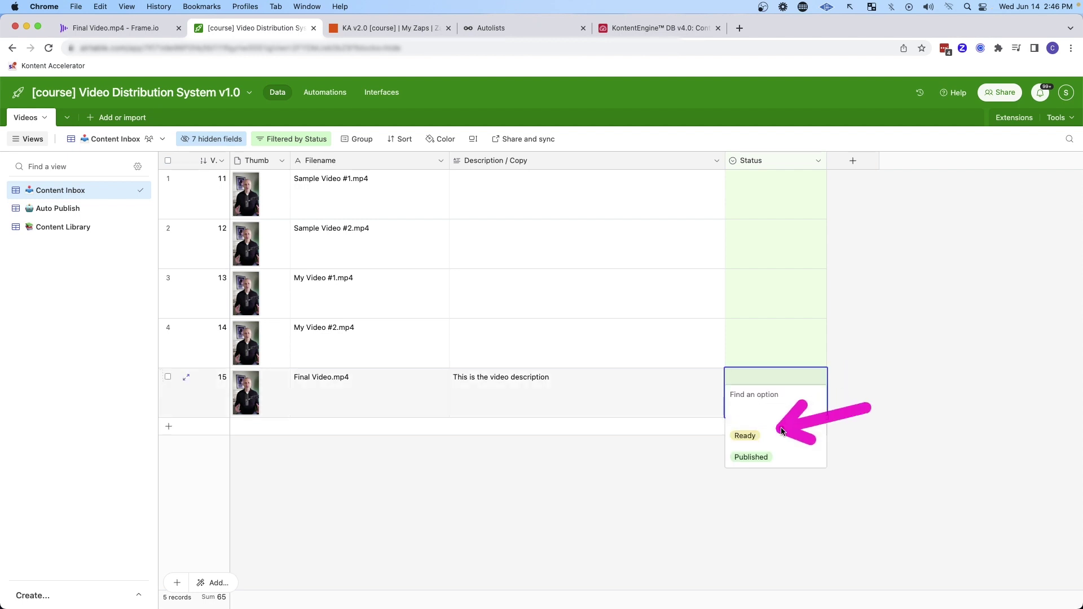
{"action": "left_click", "coordinate": [553, 78]}
Step: Change the Vertical Video Distribution autolist's posting time from 9:13 PM to 9:13 AM
{"action": "left_click", "coordinate": [512, 35]}
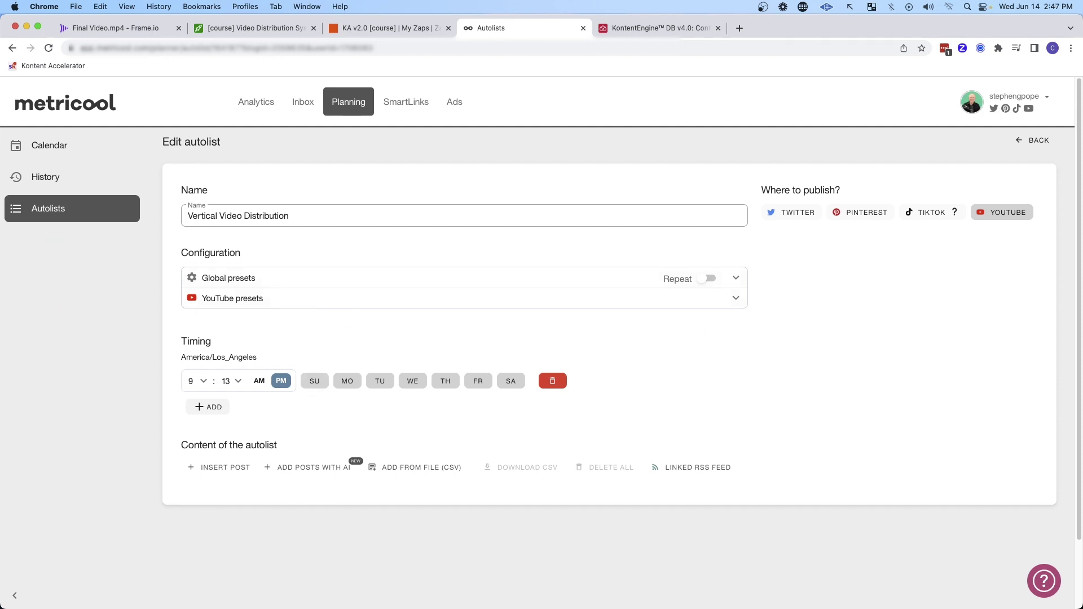
{"action": "left_click", "coordinate": [314, 320]}
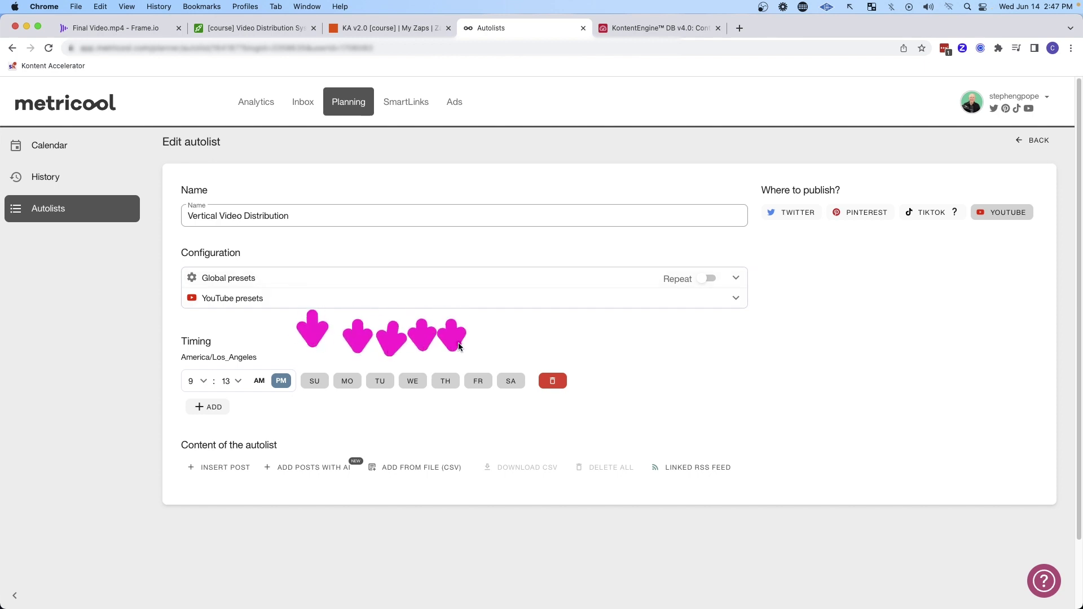
{"action": "mouse_move", "coordinate": [96, 342]}
{"action": "left_mouse_down"}
{"action": "mouse_move", "coordinate": [207, 383]}
{"action": "mouse_move", "coordinate": [260, 382]}
{"action": "left_mouse_up"}
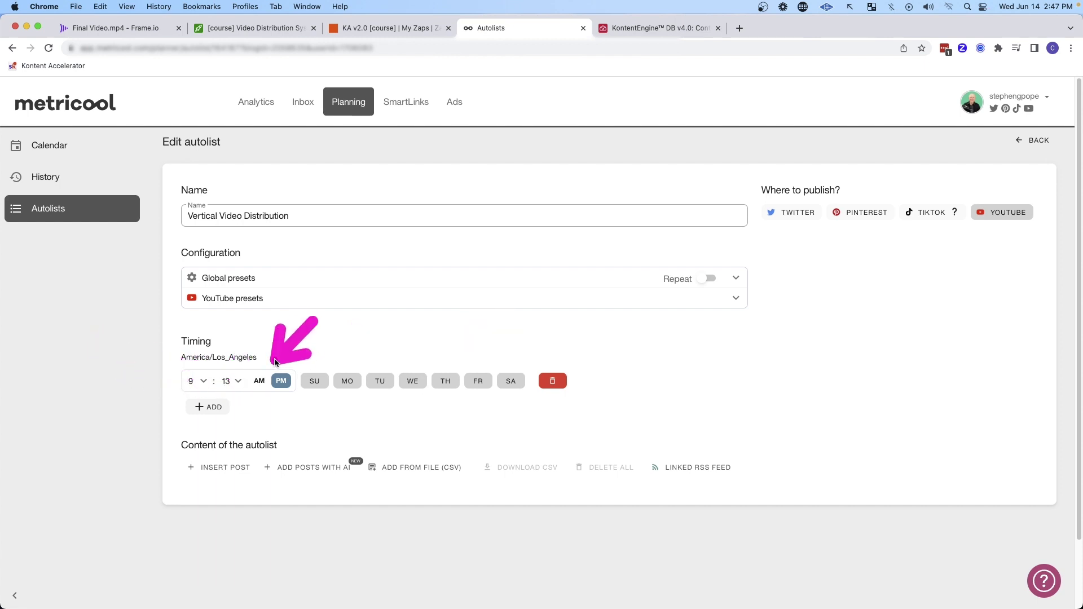
{"action": "mouse_move", "coordinate": [868, 340]}
{"action": "left_mouse_down"}
{"action": "mouse_move", "coordinate": [824, 262]}
{"action": "mouse_move", "coordinate": [979, 241]}
{"action": "left_mouse_up"}
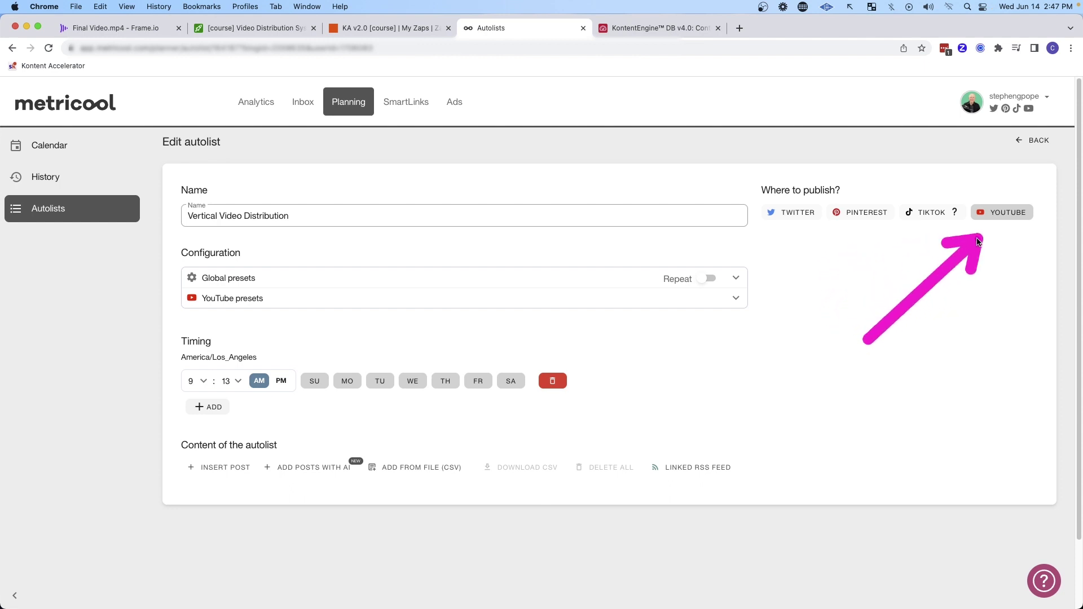
Step: Mark Sample Video.mp4 as Approved from the Frame.io Demo Project grid
{"action": "left_click", "coordinate": [133, 34]}
{"action": "left_click", "coordinate": [9, 89]}
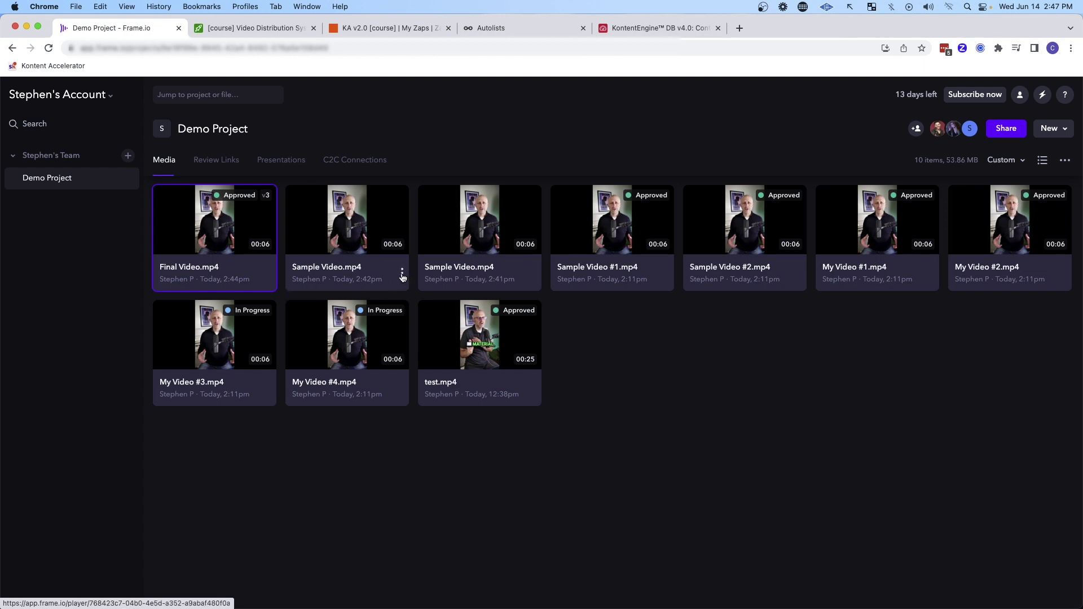
{"action": "left_click", "coordinate": [402, 276]}
{"action": "mouse_move", "coordinate": [481, 369]}
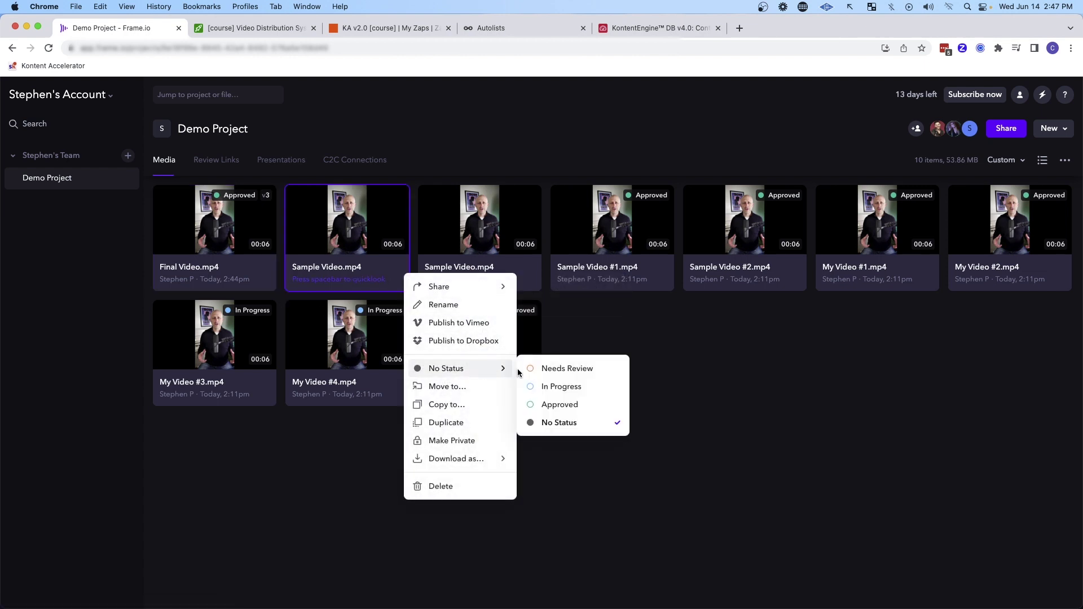
{"action": "left_click", "coordinate": [565, 408]}
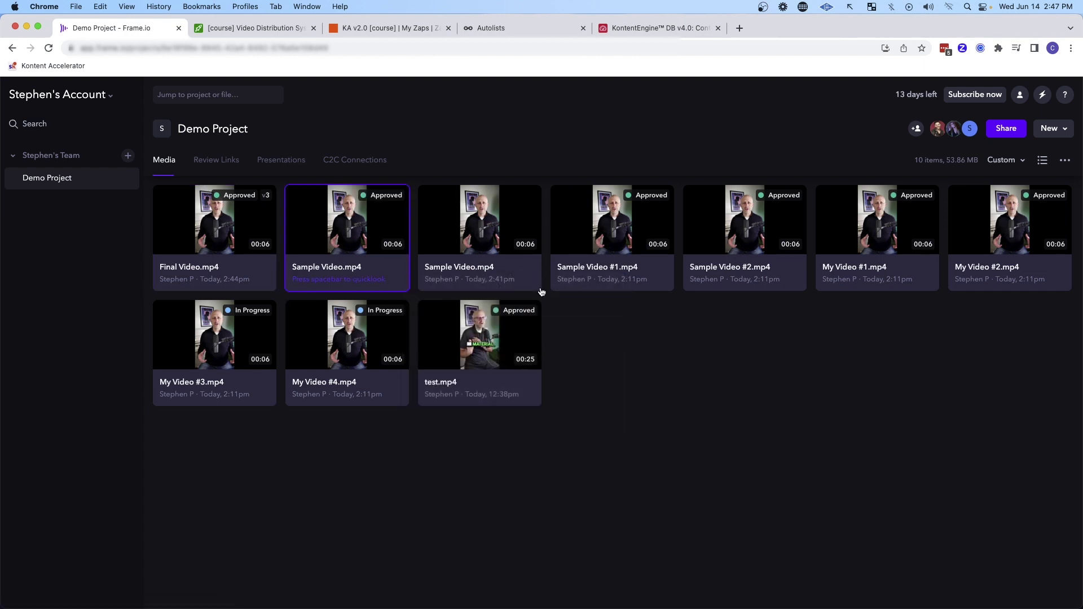
{"action": "left_click", "coordinate": [275, 28]}
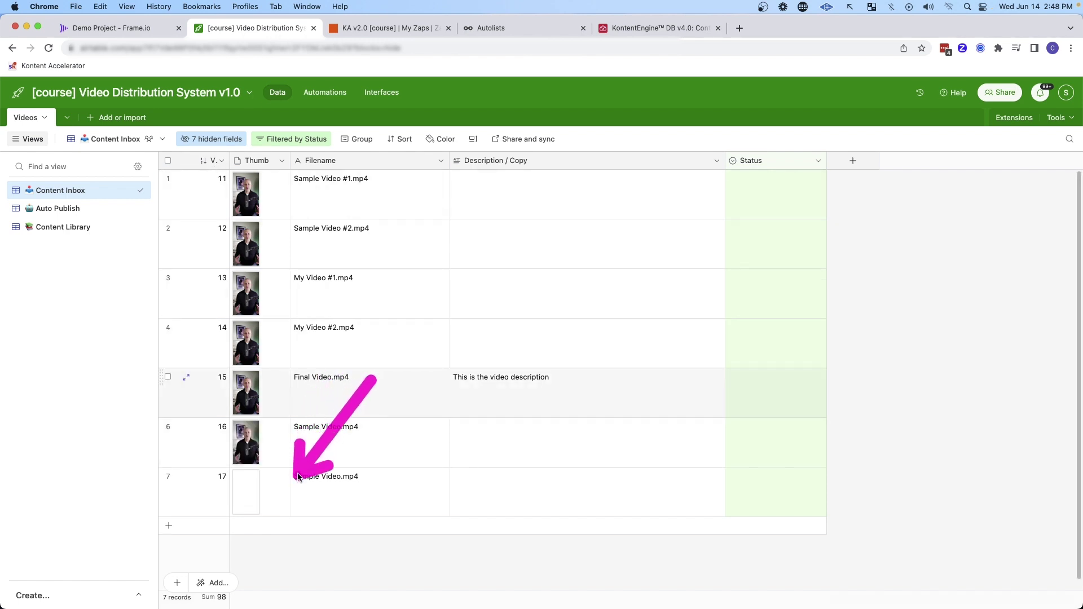
Step: Copy Final Video.mp4's description down into the two new Sample Video rows
{"action": "left_click", "coordinate": [722, 416]}
{"action": "left_click_drag", "start_coordinate": [725, 416], "coordinate": [713, 512]}
{"action": "key", "text": "Return"}
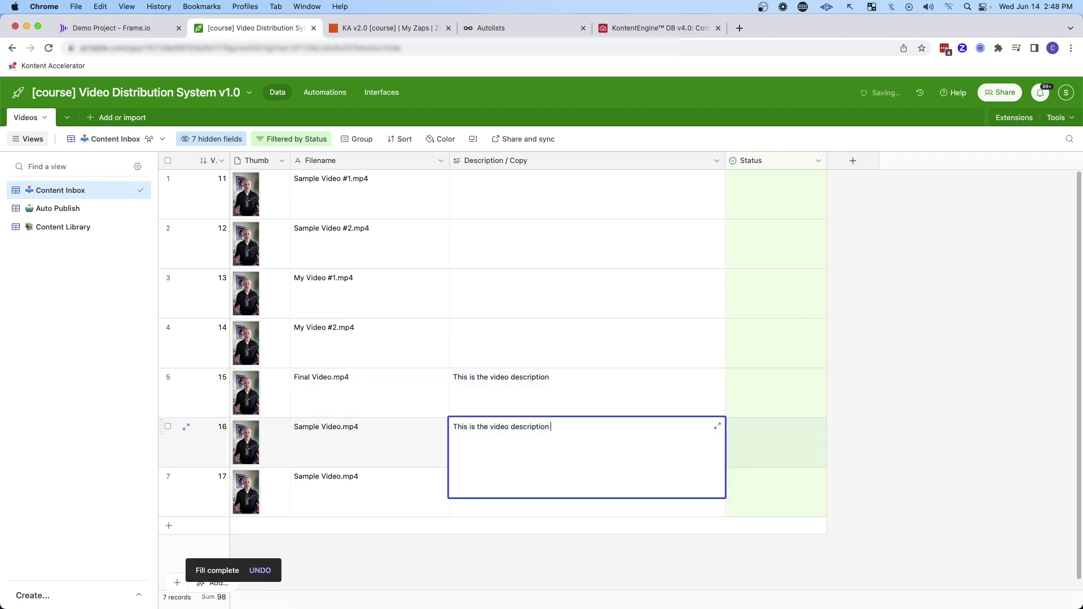
{"action": "double_click", "coordinate": [568, 479]}
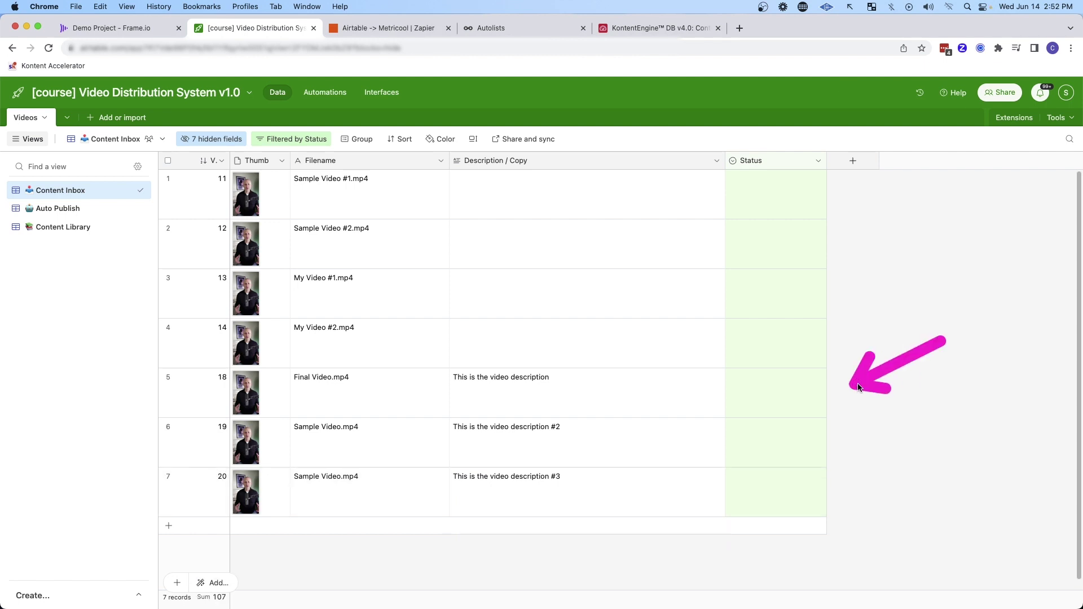
Step: Set both Sample Video records' Status to Ready, then open the Auto Publish view
{"action": "left_click", "coordinate": [766, 391]}
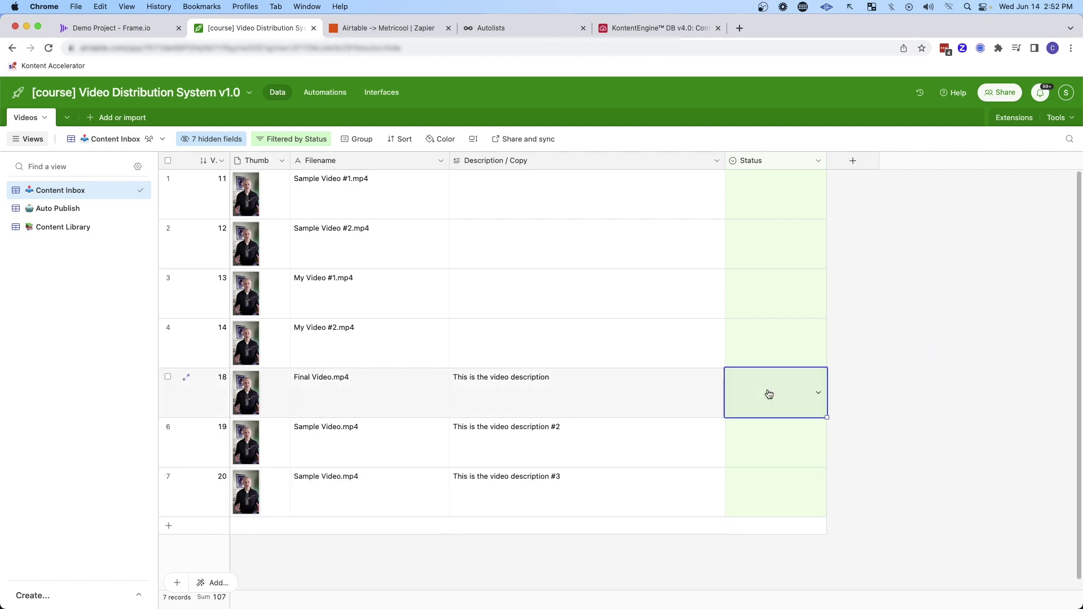
{"action": "left_click", "coordinate": [765, 388]}
{"action": "left_click", "coordinate": [746, 435]}
{"action": "left_click", "coordinate": [764, 408]}
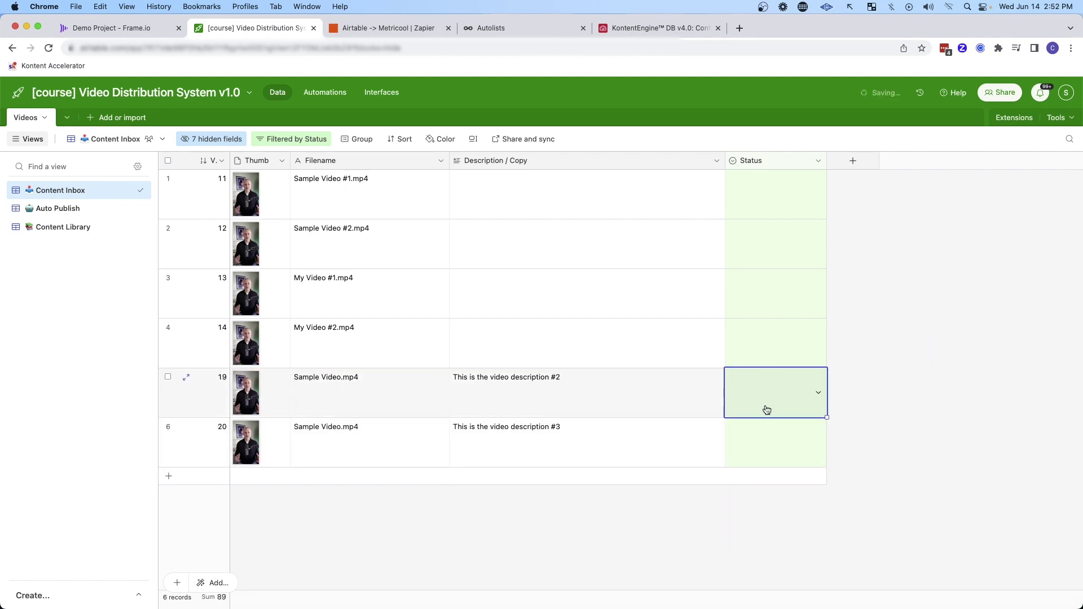
{"action": "left_click", "coordinate": [764, 410]}
{"action": "left_click", "coordinate": [745, 436]}
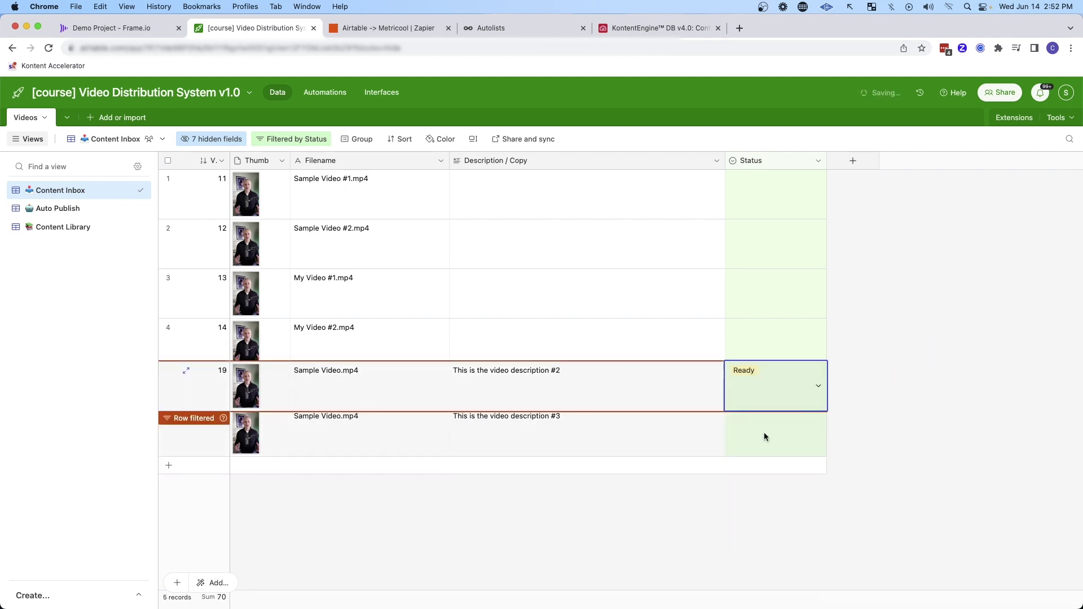
{"action": "left_click", "coordinate": [62, 209]}
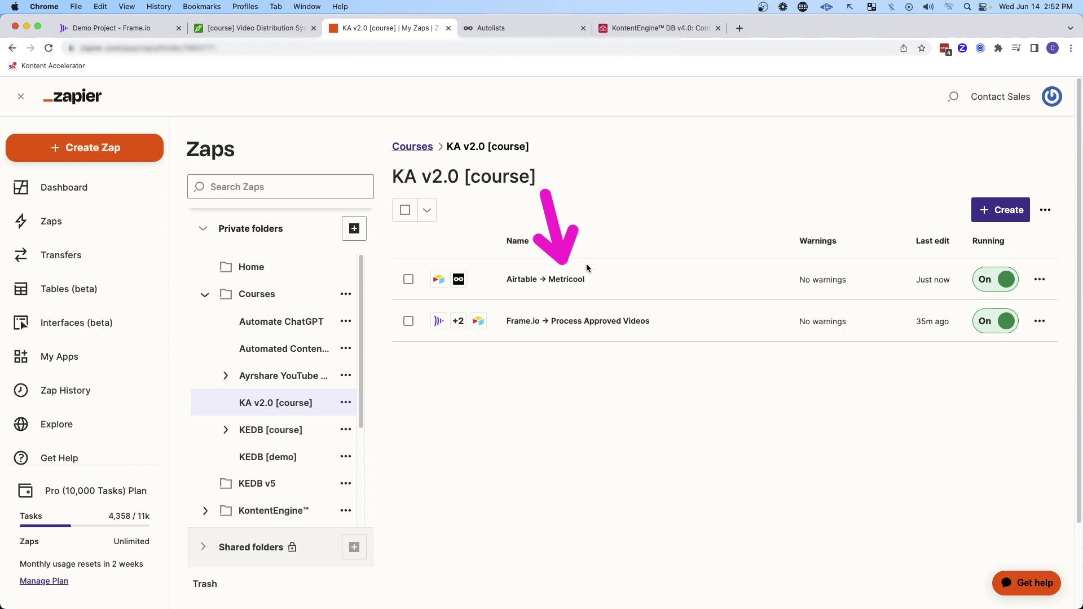
Step: Run the Airtable → Metricool zap manually, sending three posts to the Metricool autolist
{"action": "left_click", "coordinate": [1040, 279]}
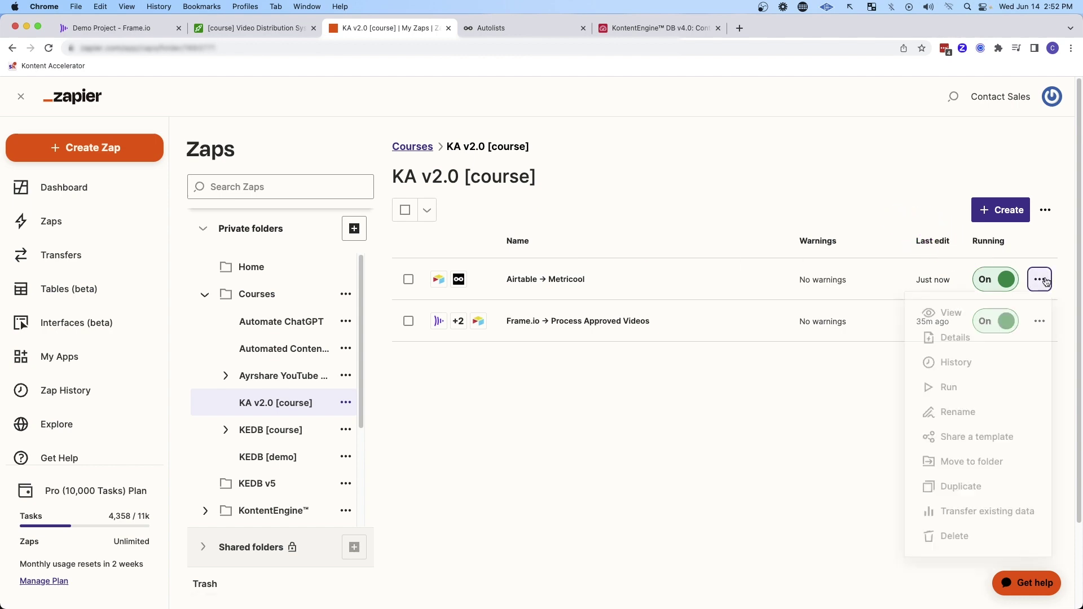
{"action": "left_click", "coordinate": [971, 387]}
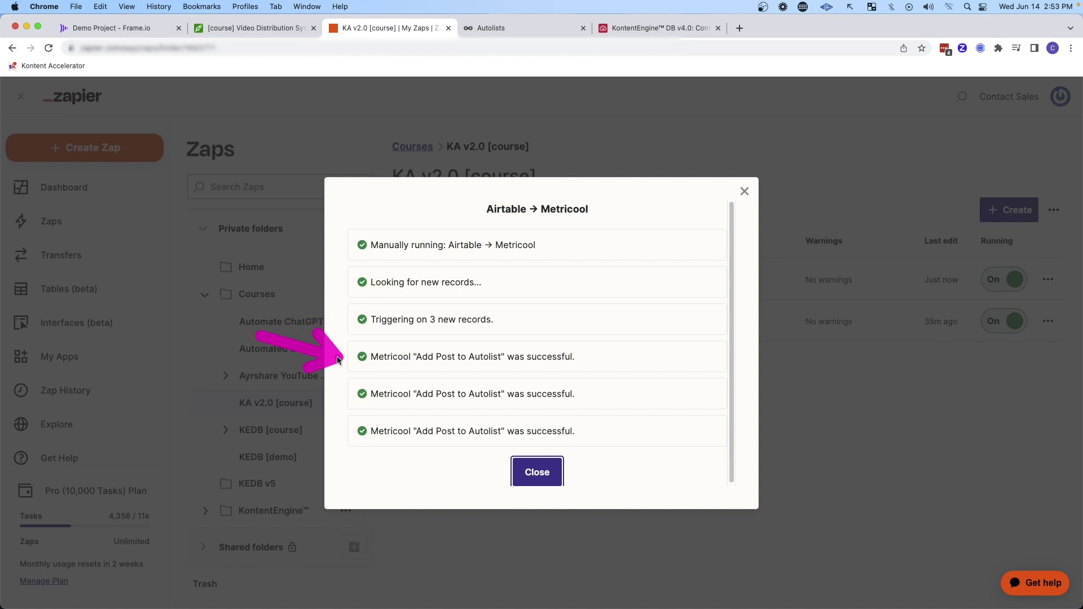
{"action": "key", "text": "ctrl+Tab"}
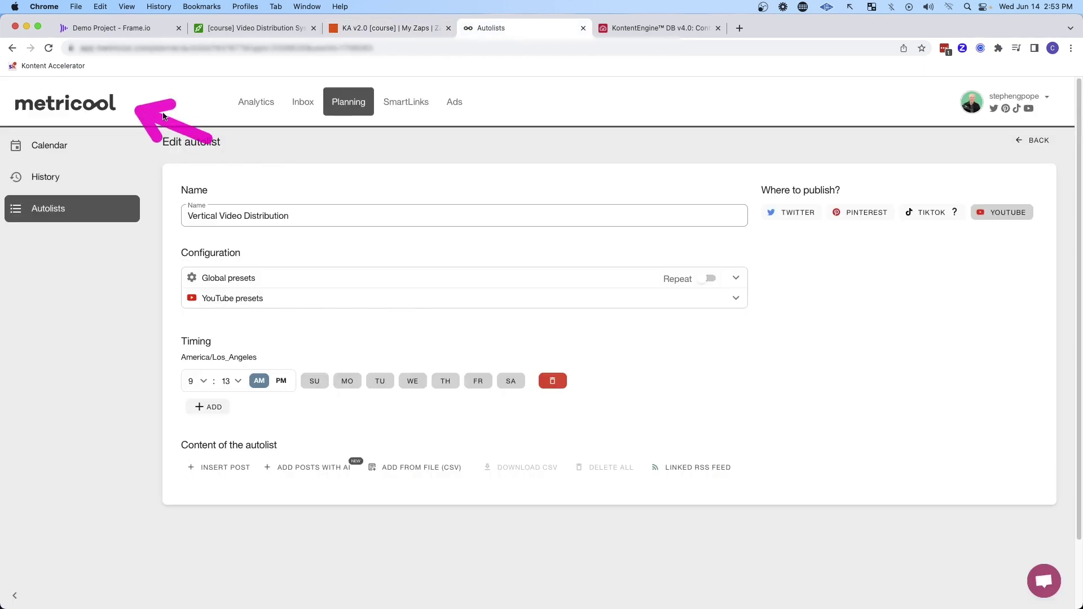
Step: Reload the Vertical Video Distribution autolist, check the three new video posts, then return to Airtable
{"action": "left_click", "coordinate": [49, 48]}
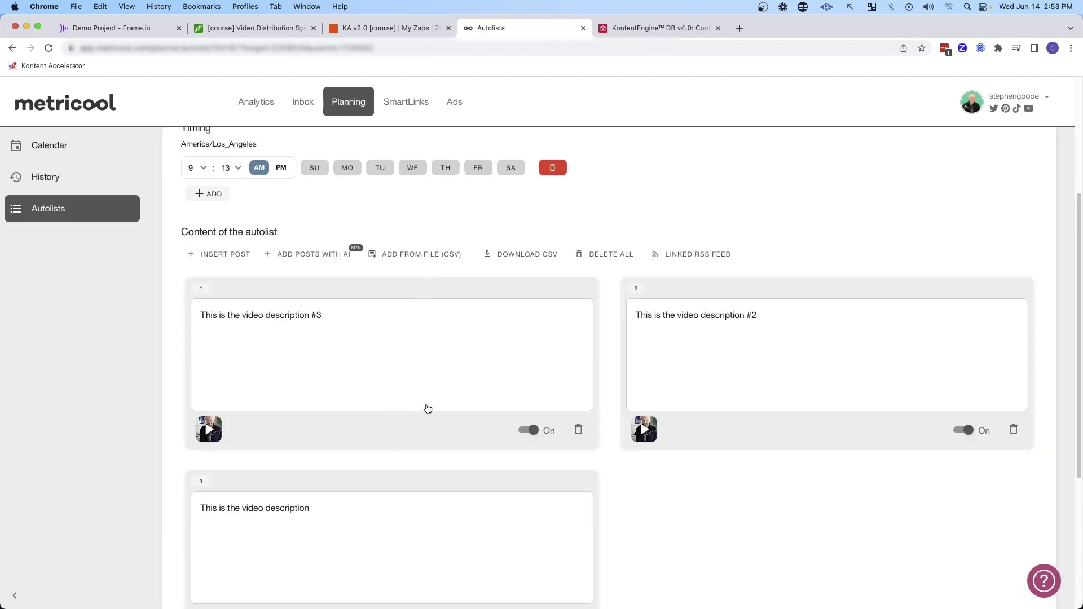
{"action": "scroll", "coordinate": [428, 408], "scroll_direction": "down", "scroll_amount": 4}
{"action": "scroll", "coordinate": [404, 405], "scroll_direction": "up", "scroll_amount": 3}
{"action": "scroll", "coordinate": [326, 373], "scroll_direction": "down", "scroll_amount": 1}
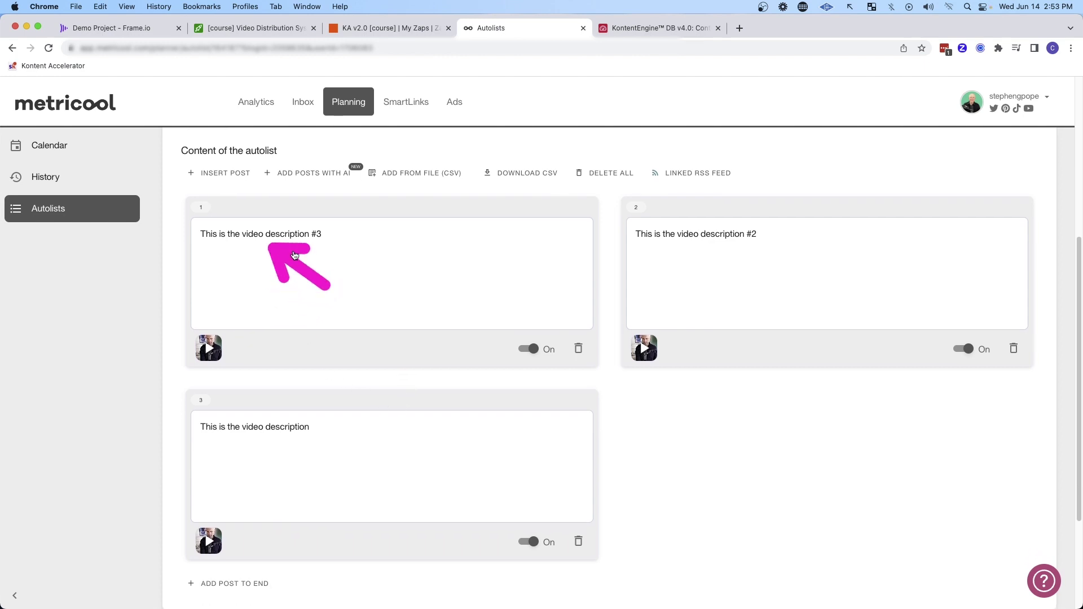
{"action": "scroll", "coordinate": [433, 396], "scroll_direction": "up", "scroll_amount": 5}
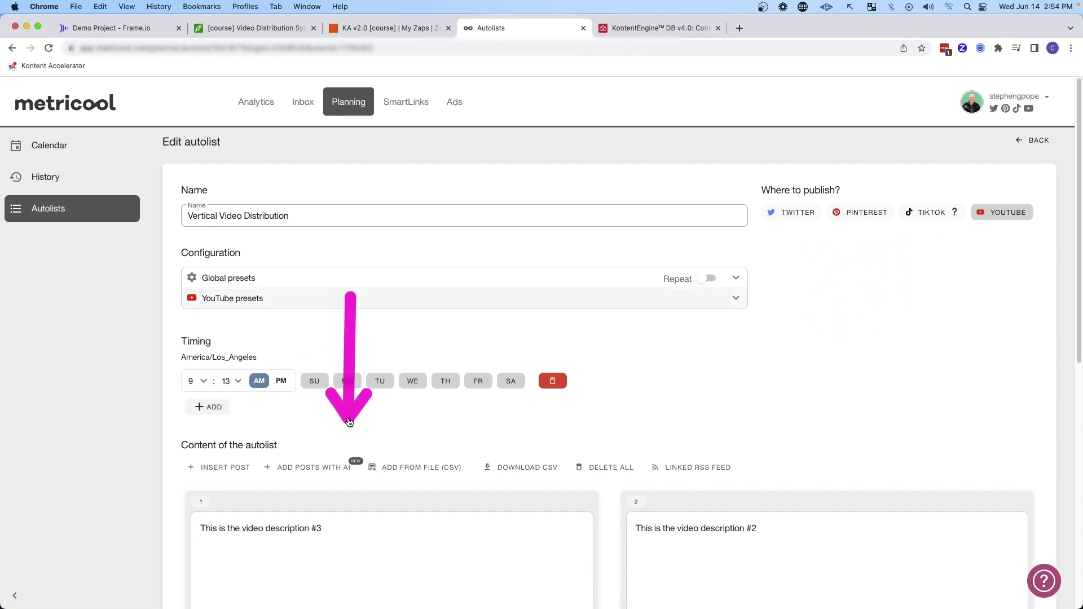
{"action": "left_click", "coordinate": [257, 27]}
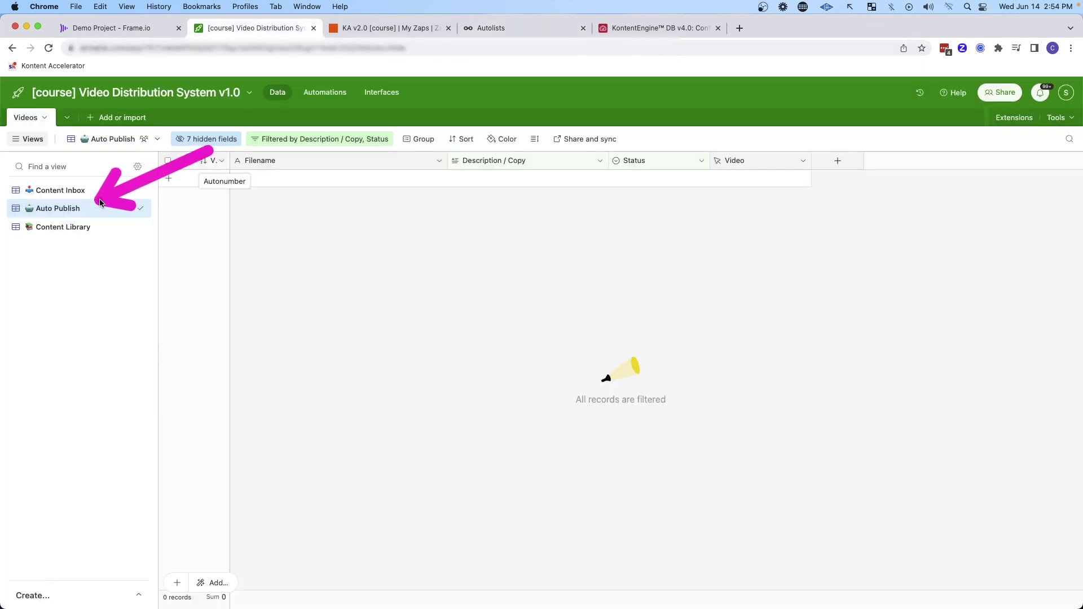
Step: Switch to the Content Library view and preview row 7's video file in Google Drive
{"action": "left_click", "coordinate": [73, 229]}
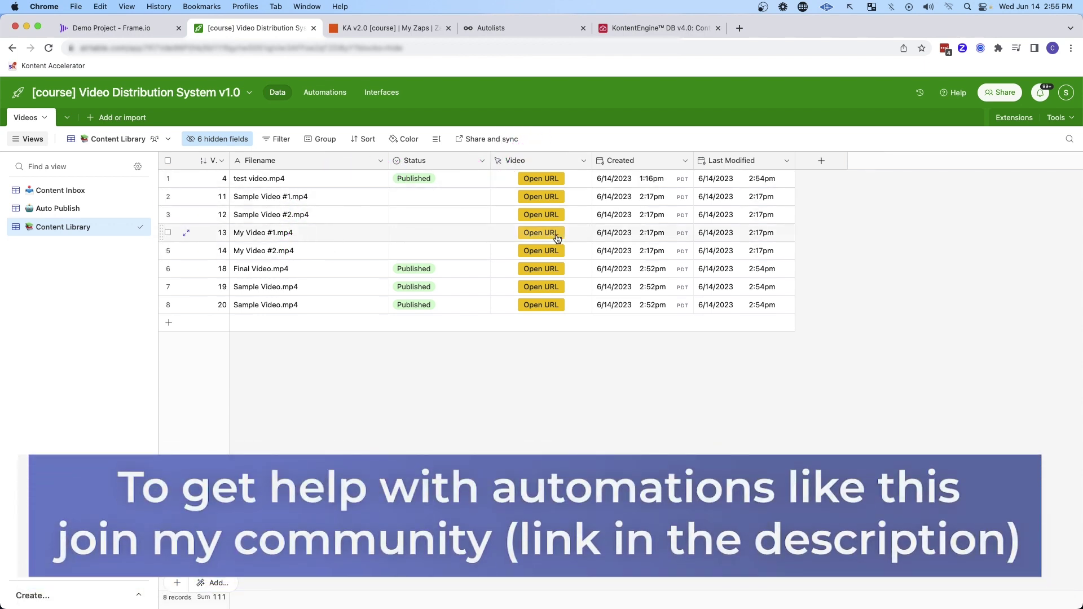
{"action": "left_click", "coordinate": [539, 289]}
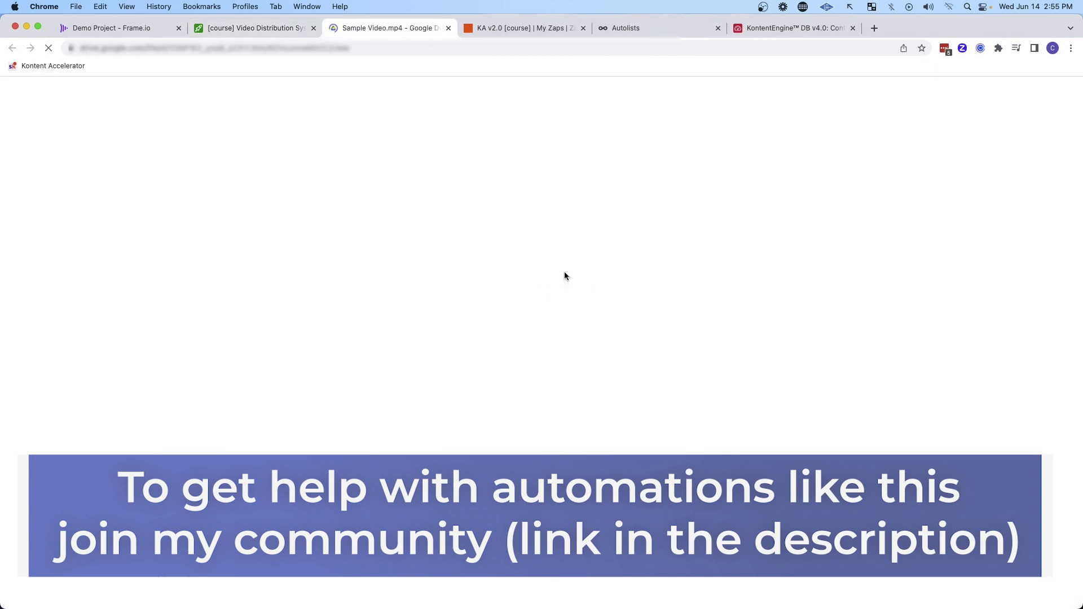
{"action": "key", "text": "super+w"}
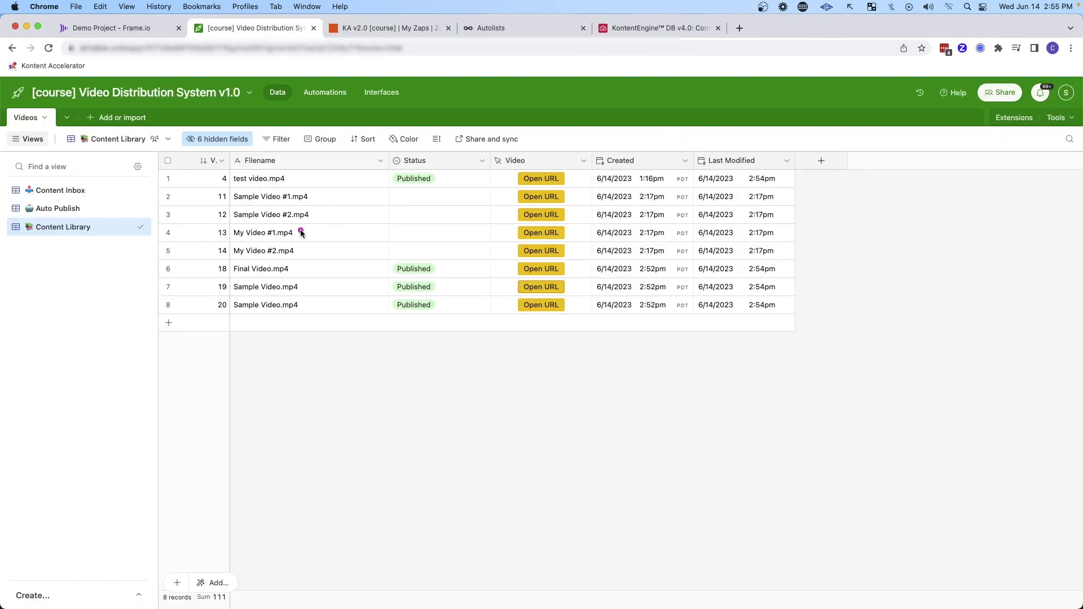
Step: Check the Frame.io Demo Project tab, then go back to the Content Library records
{"action": "mouse_move", "coordinate": [421, 179]}
{"action": "left_mouse_down"}
{"action": "mouse_move", "coordinate": [339, 213]}
{"action": "mouse_move", "coordinate": [349, 300]}
{"action": "left_mouse_up"}
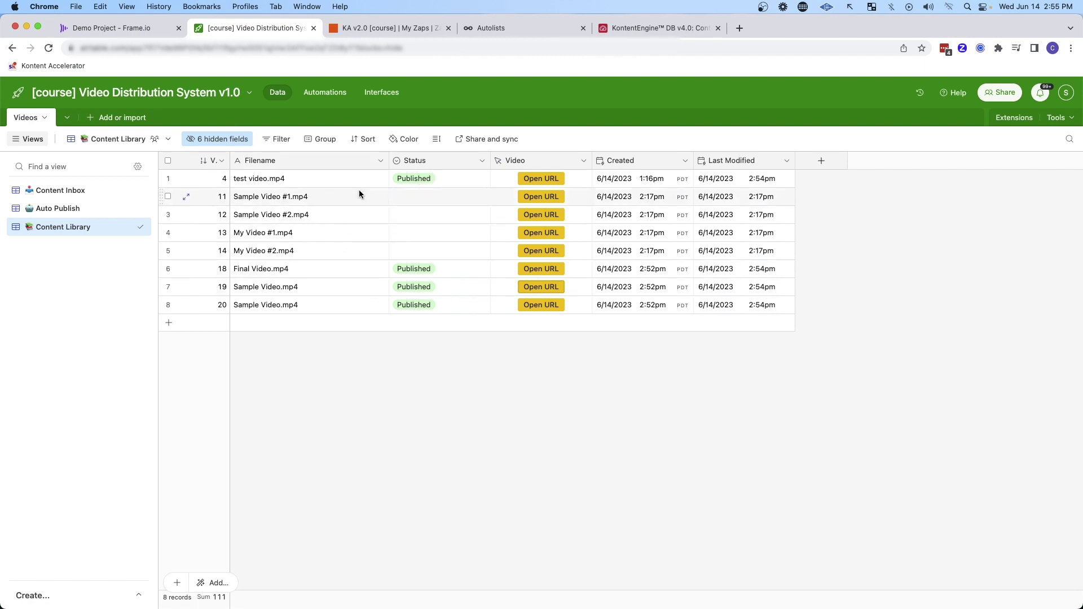
{"action": "key", "text": "super+1"}
{"action": "left_click_drag", "start_coordinate": [104, 178], "coordinate": [103, 73]}
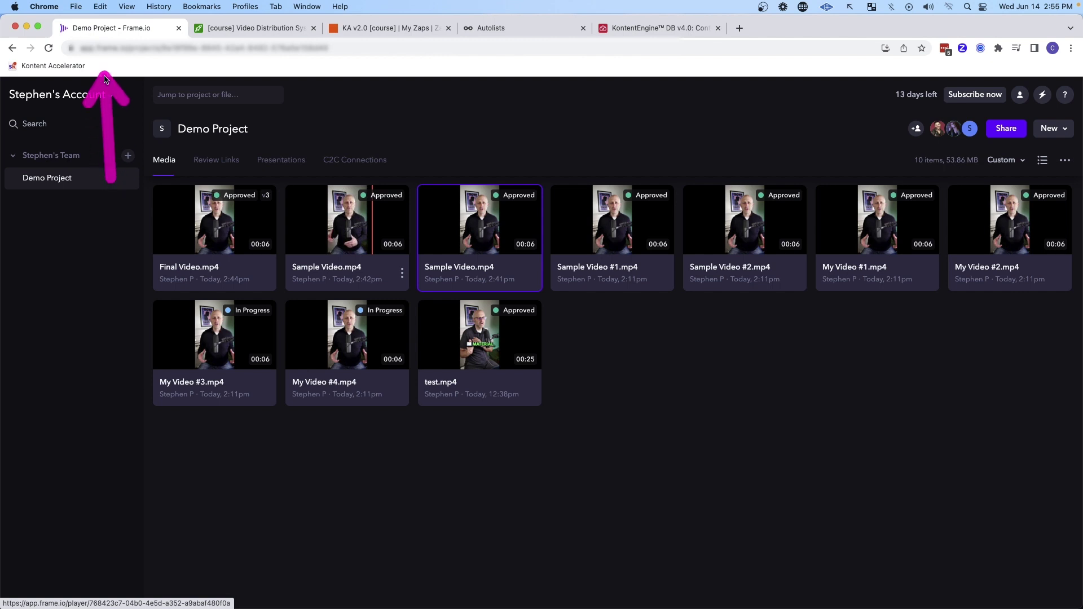
{"action": "left_click", "coordinate": [267, 29]}
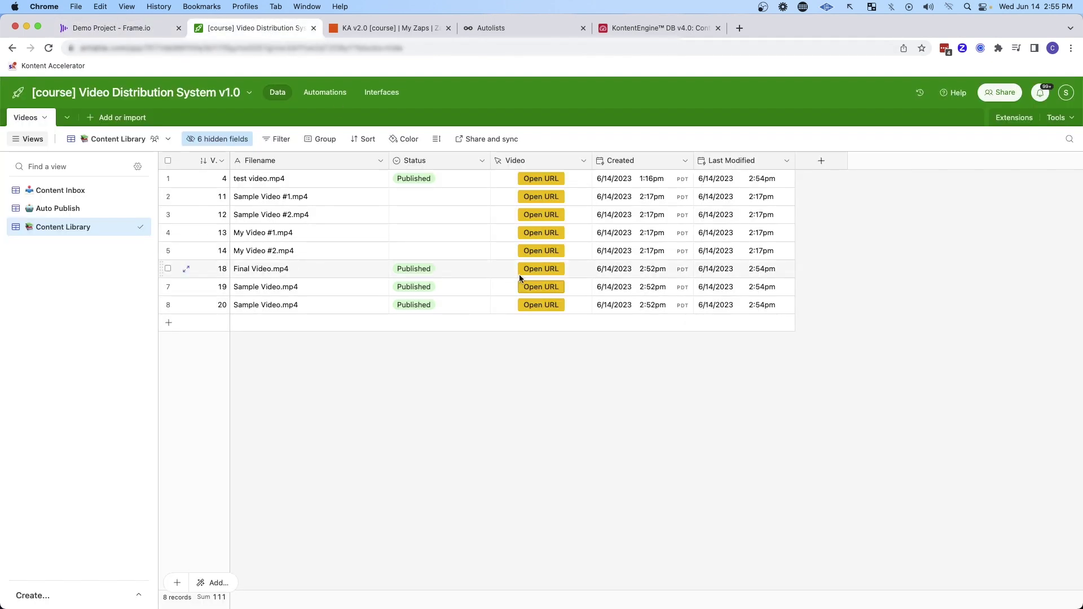
{"action": "mouse_move", "coordinate": [666, 172]}
{"action": "left_mouse_down"}
{"action": "mouse_move", "coordinate": [593, 210]}
{"action": "mouse_move", "coordinate": [583, 275]}
{"action": "left_mouse_up"}
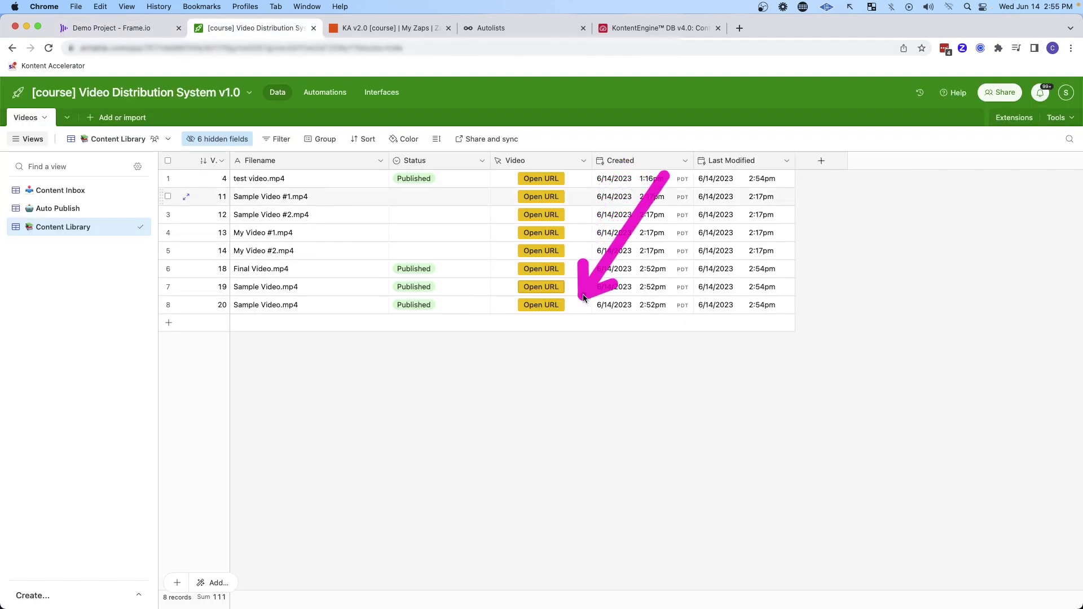
{"action": "left_click_drag", "start_coordinate": [188, 170], "coordinate": [114, 219]}
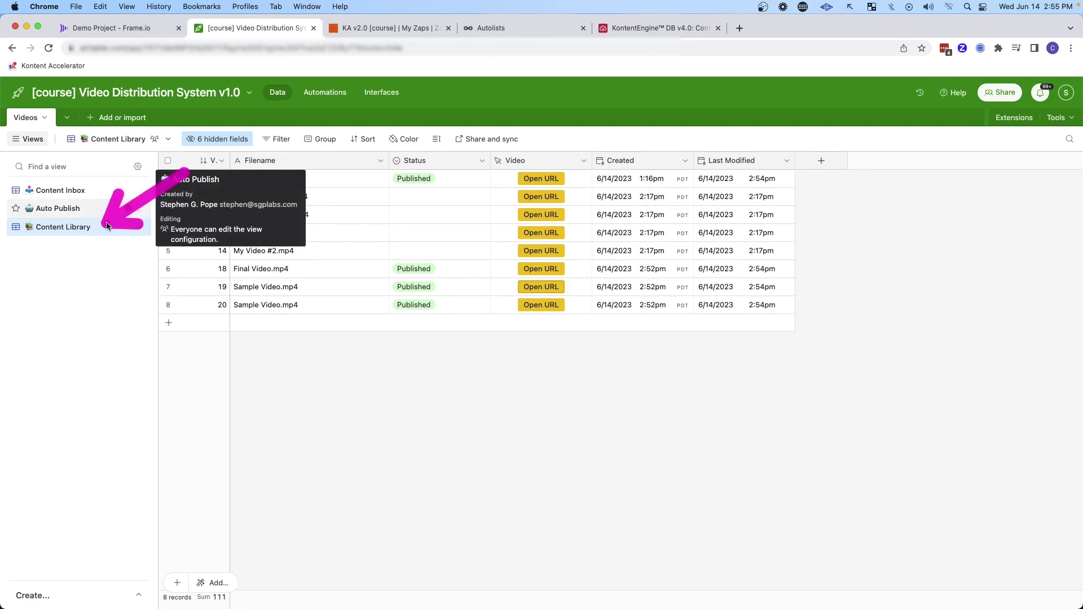
Step: Start adding a new field to the Content Library table, then cancel it
{"action": "left_click", "coordinate": [821, 162]}
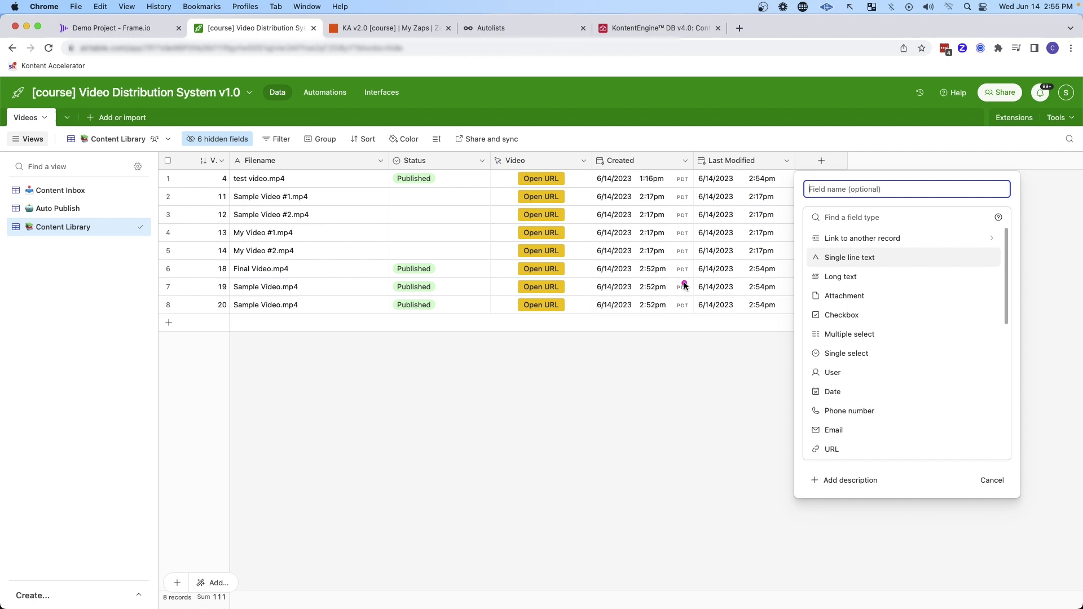
{"action": "left_click_drag", "start_coordinate": [684, 286], "coordinate": [798, 253]}
{"action": "key", "text": "Escape"}
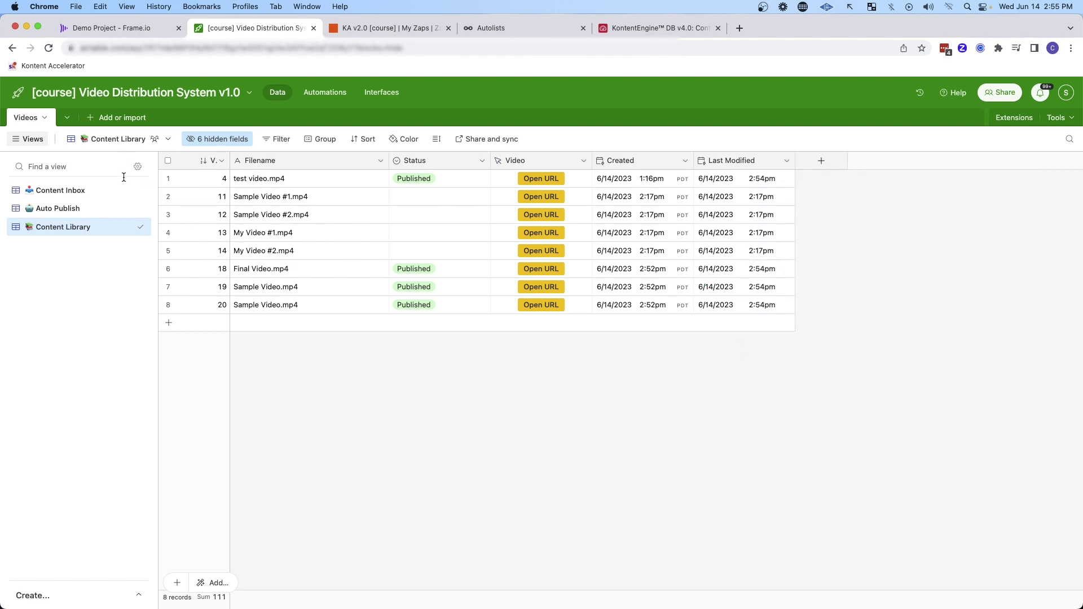
{"action": "mouse_move", "coordinate": [125, 208]}
{"action": "mouse_move", "coordinate": [122, 195]}
{"action": "left_mouse_down"}
{"action": "mouse_move", "coordinate": [85, 110]}
{"action": "mouse_move", "coordinate": [189, 112]}
{"action": "left_mouse_up"}
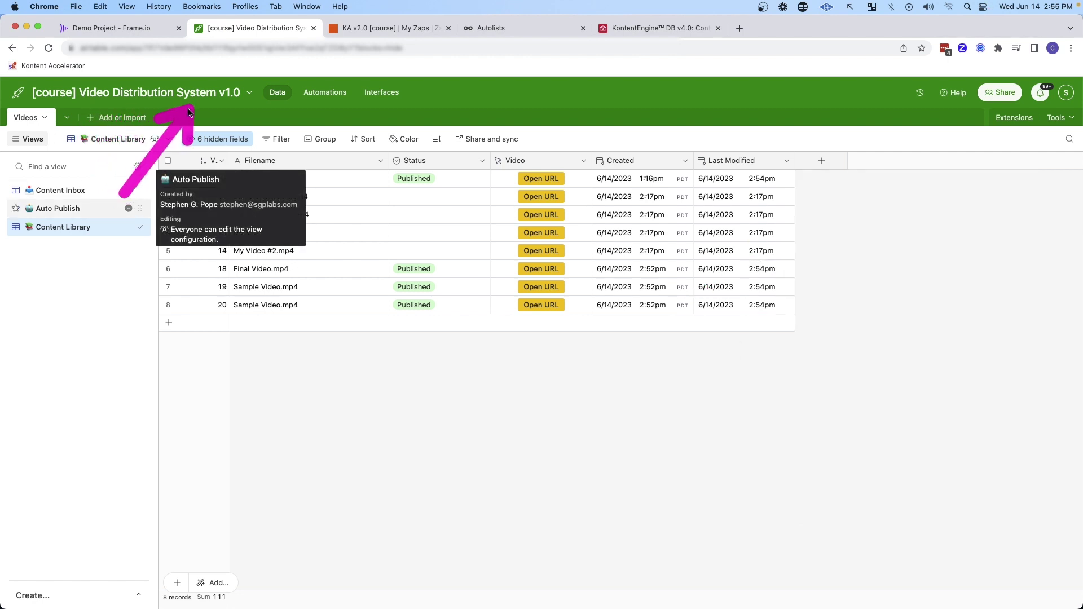